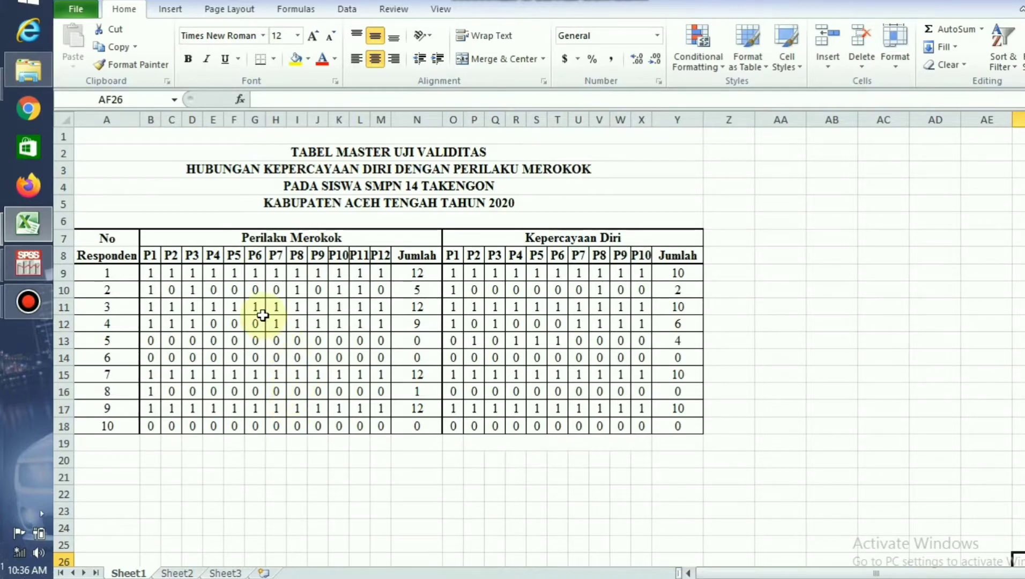
# Switch to SPSS and define the first four variables in the variable list, named P1, P2, P3 and P4.
pyautogui.click(34, 258)
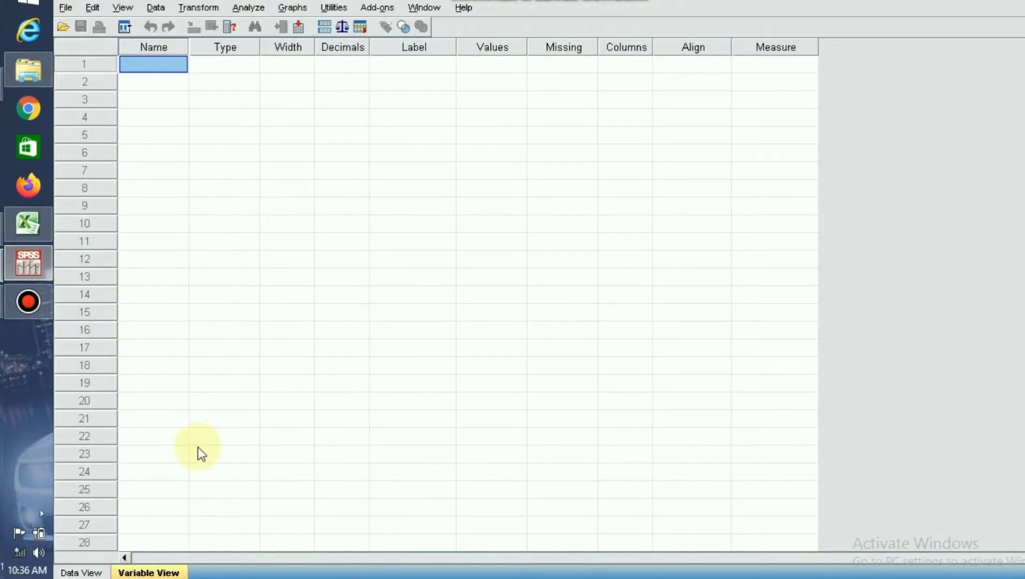
pyautogui.click(82, 572)
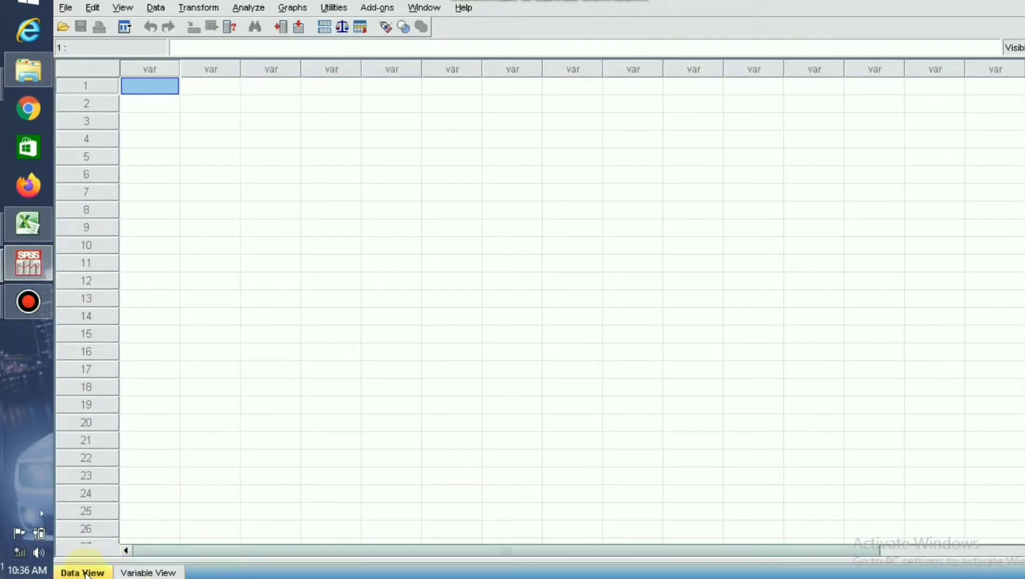
pyautogui.click(140, 573)
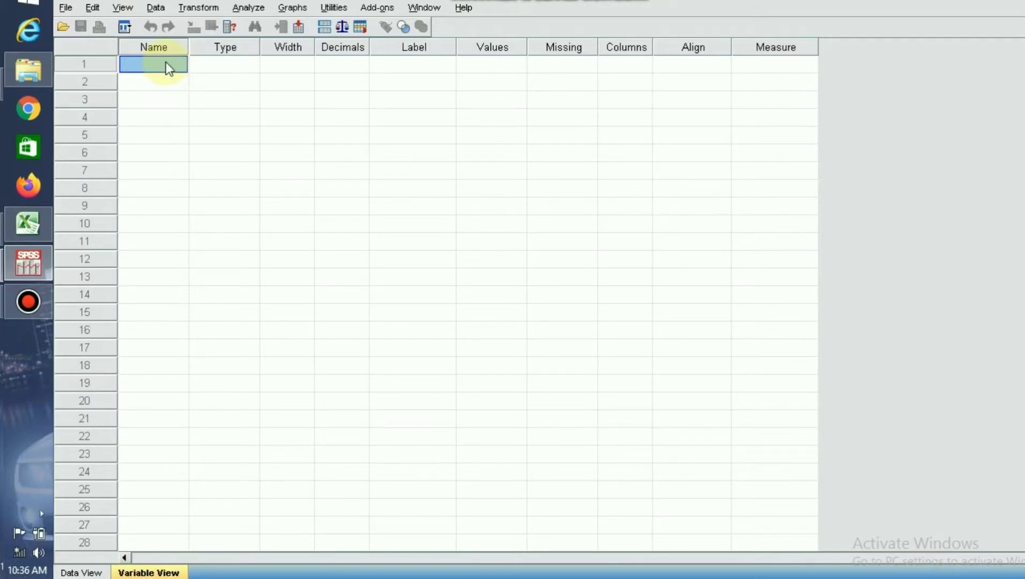
pyautogui.write('P1')
pyautogui.click(156, 83)
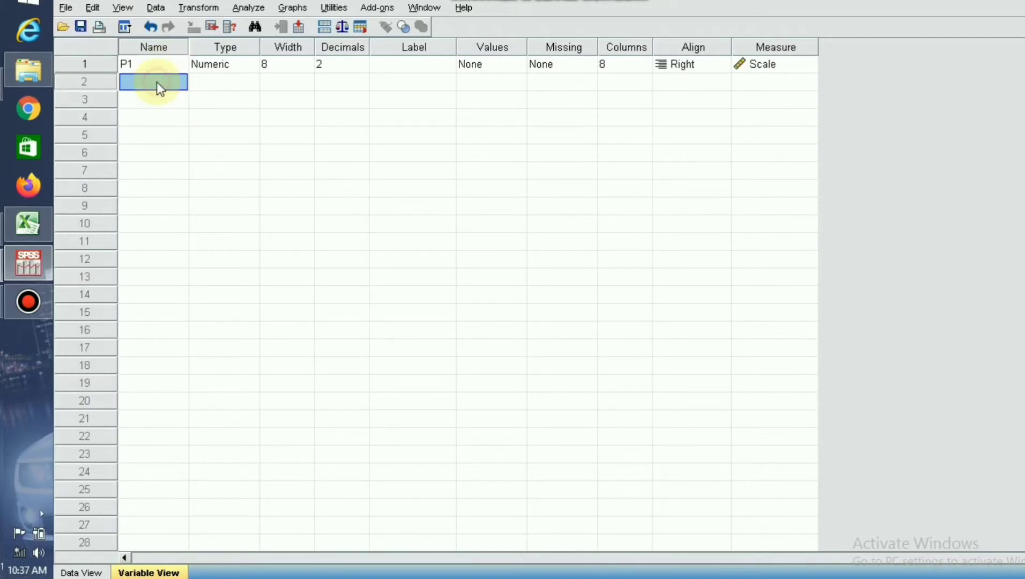
pyautogui.write('P2')
pyautogui.click(156, 100)
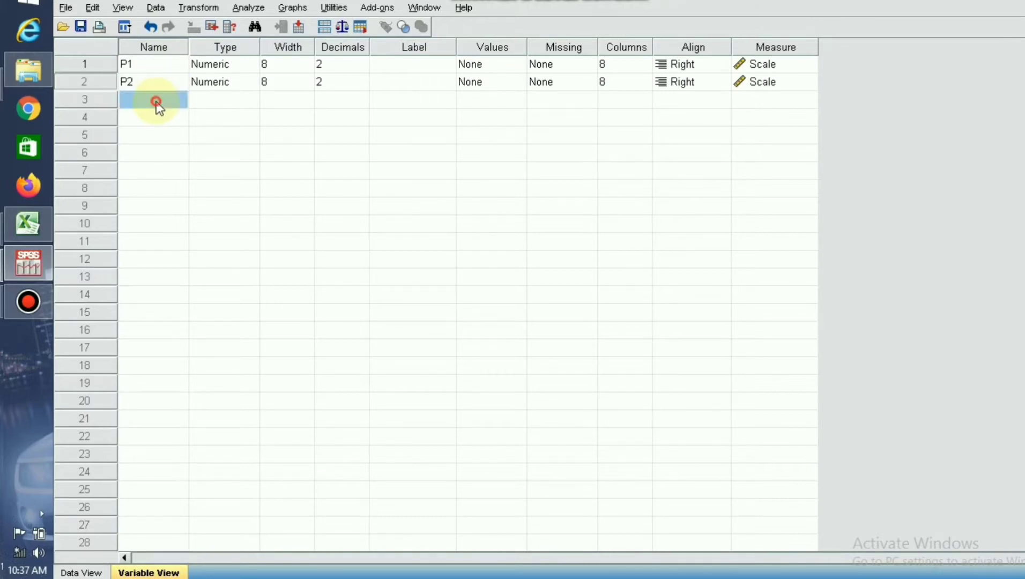
pyautogui.write('P3')
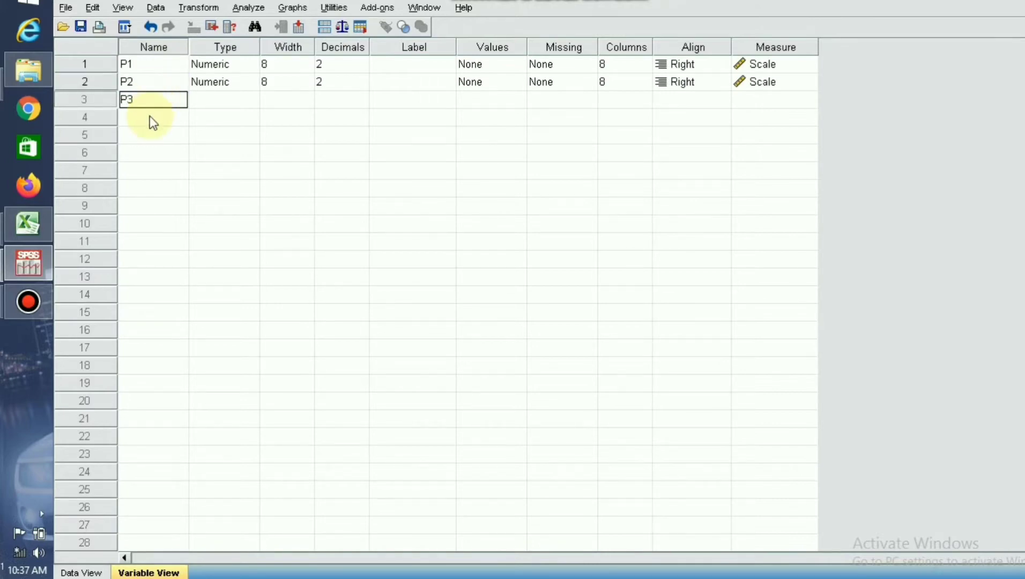
pyautogui.click(149, 116)
pyautogui.write('P4')
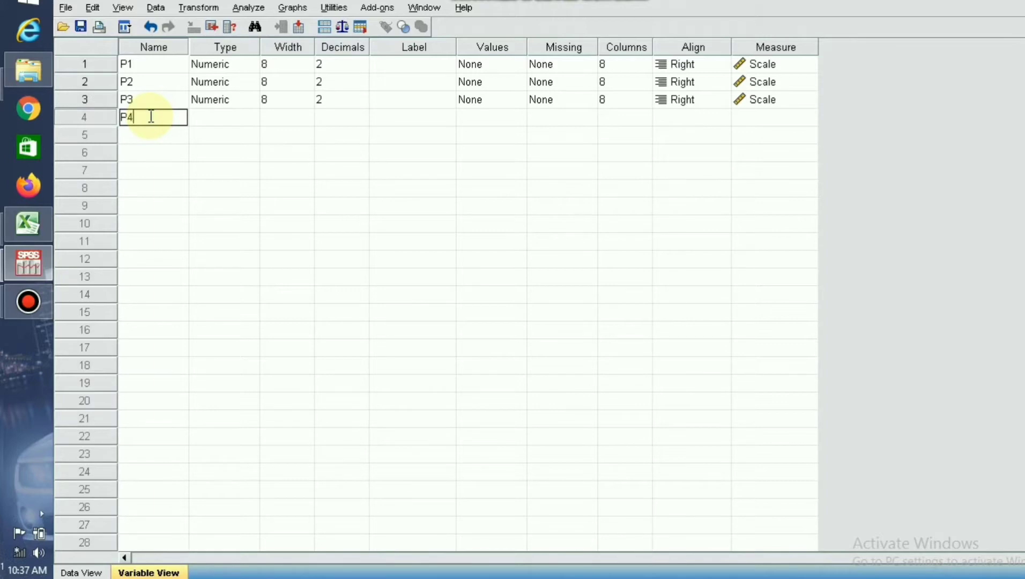
# Add four more variables below P4, named P5, P6, P7 and P8.
pyautogui.click(143, 135)
pyautogui.write('P5')
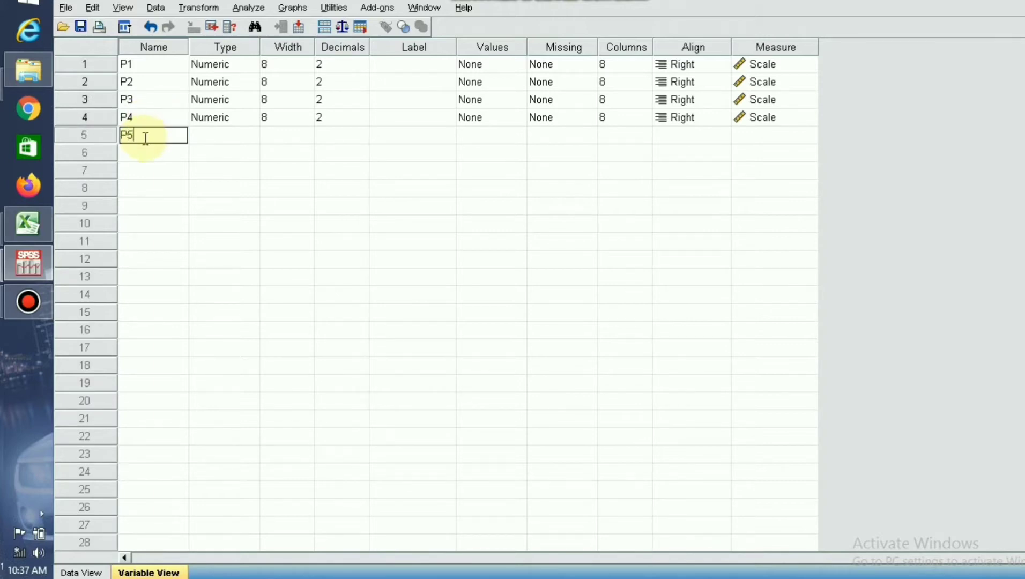
pyautogui.click(142, 152)
pyautogui.write('P6')
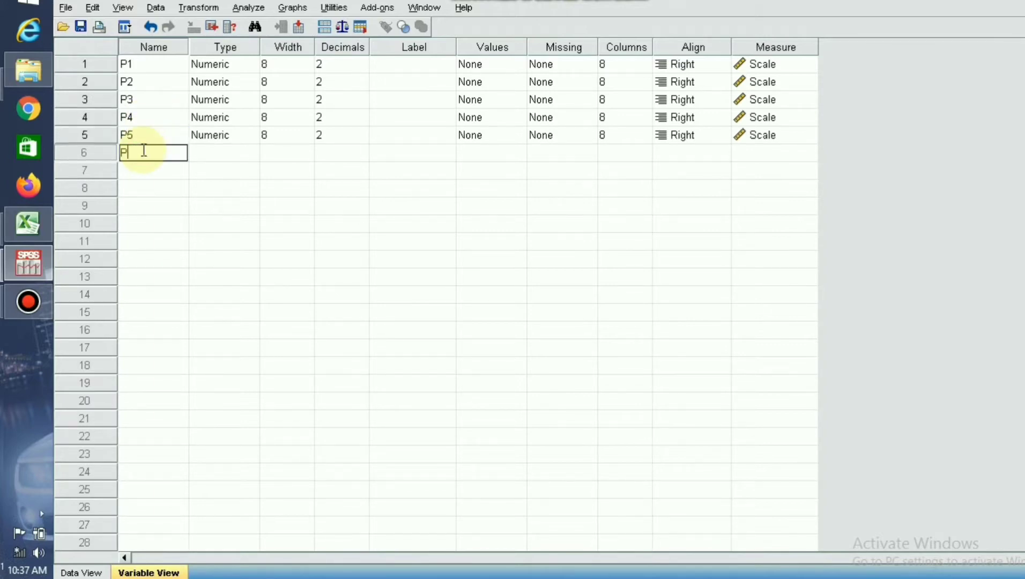
pyautogui.click(134, 172)
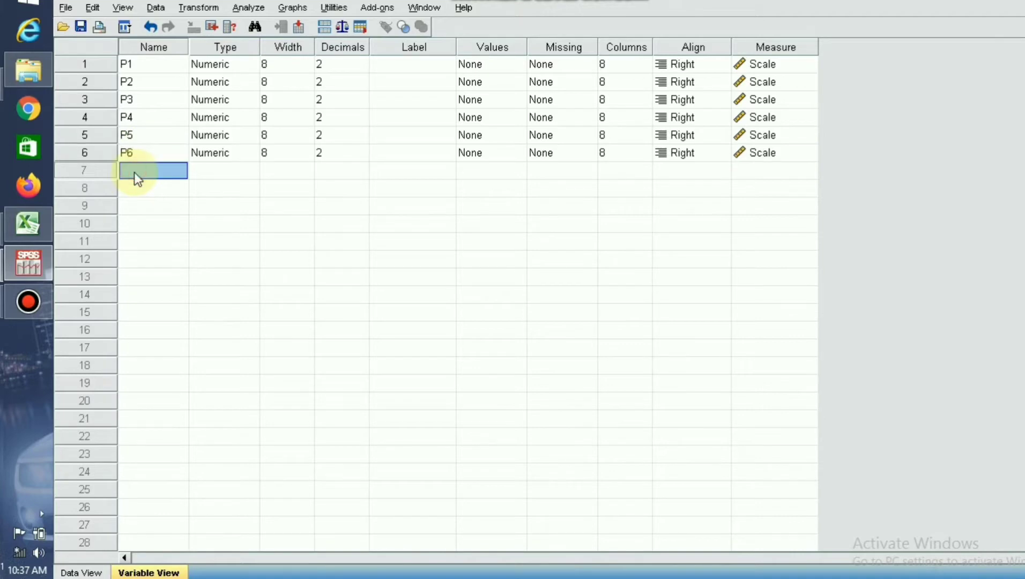
pyautogui.write('P7')
pyautogui.click(129, 188)
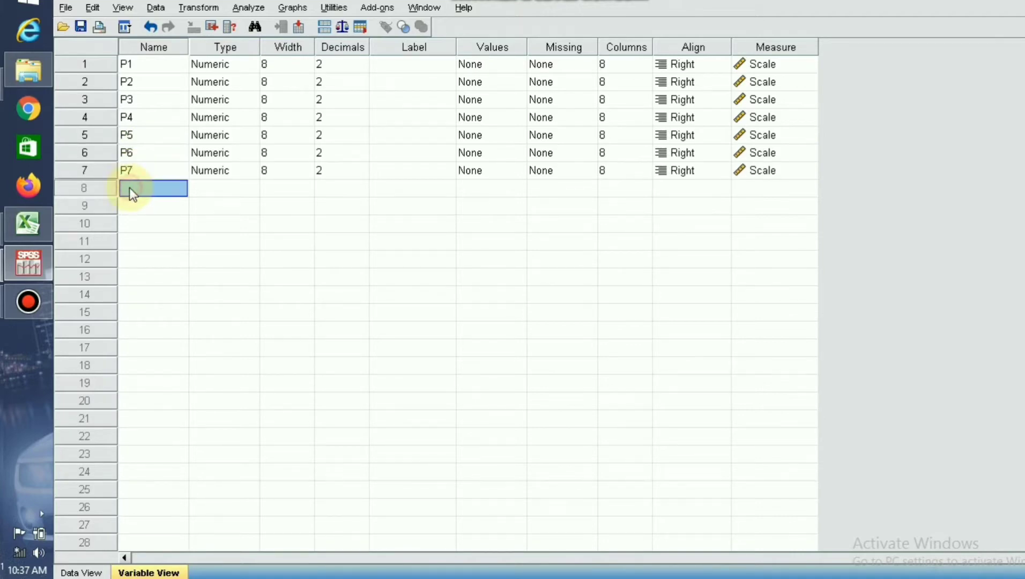
pyautogui.write('P8')
# Add the remaining variables P9, P10, P11 and P12, followed by one named Total.
pyautogui.click(130, 204)
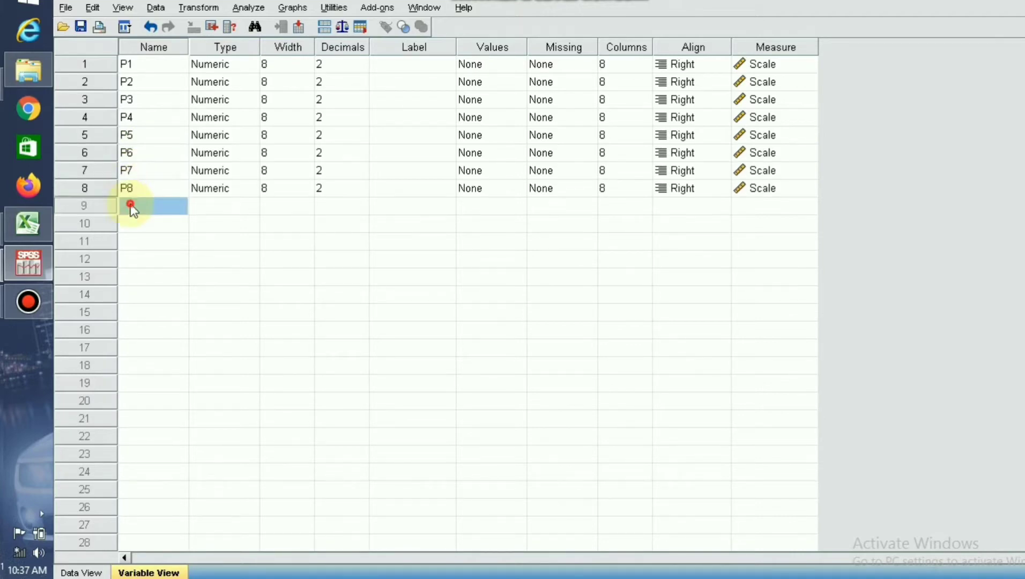
pyautogui.write('P9')
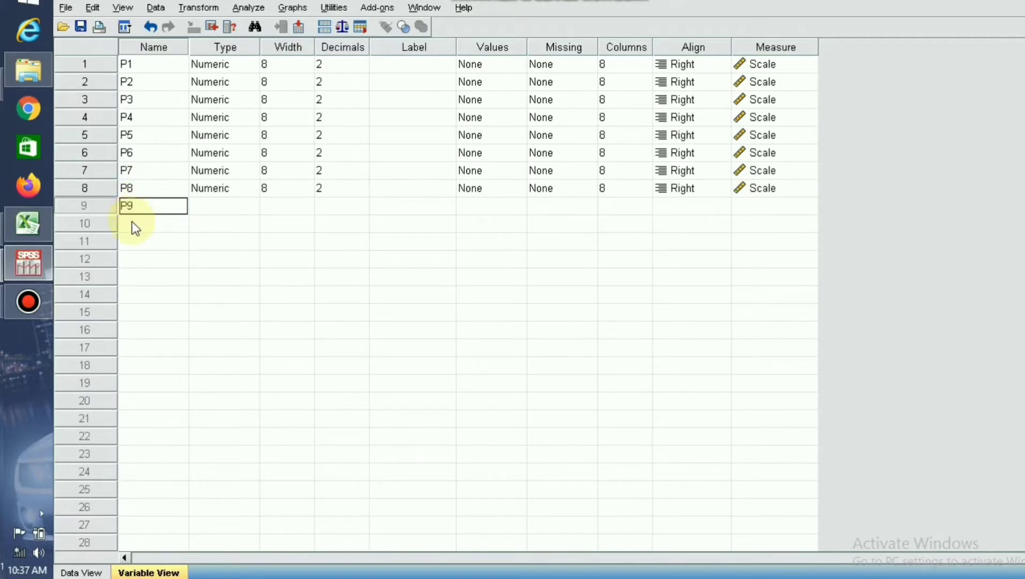
pyautogui.click(132, 220)
pyautogui.write('P10')
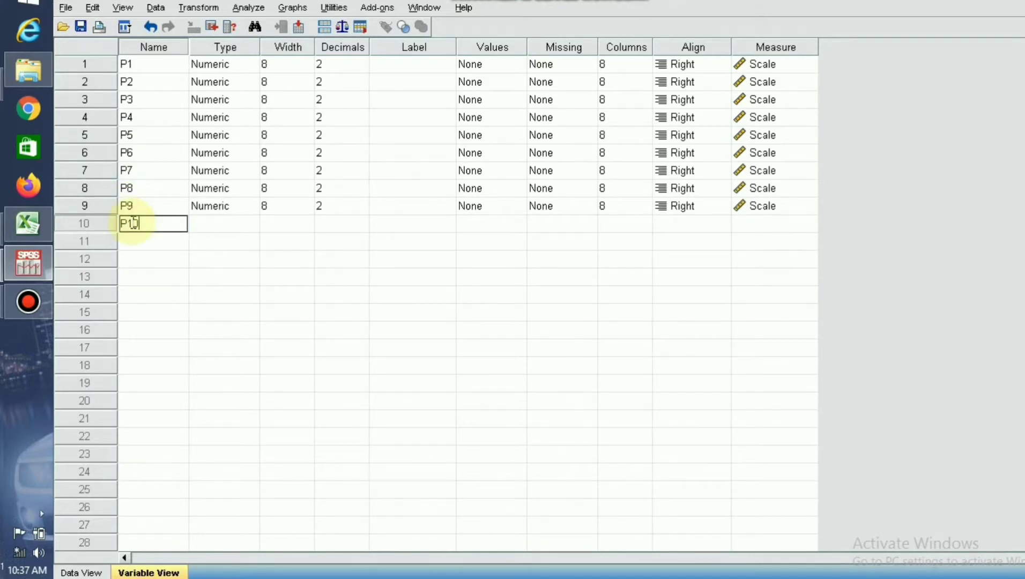
pyautogui.click(133, 238)
pyautogui.write('P11')
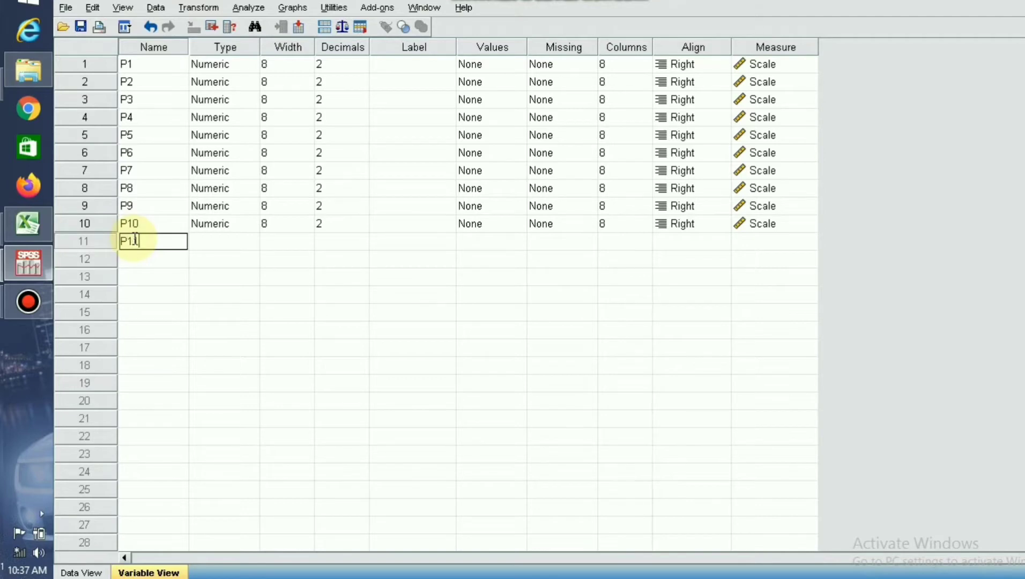
pyautogui.click(137, 259)
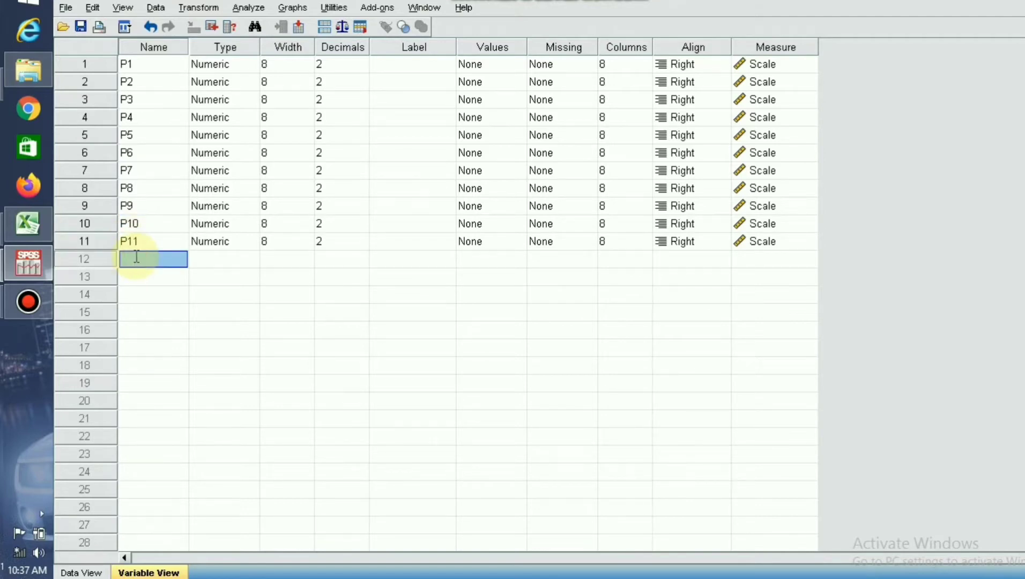
pyautogui.write('P12')
pyautogui.click(136, 274)
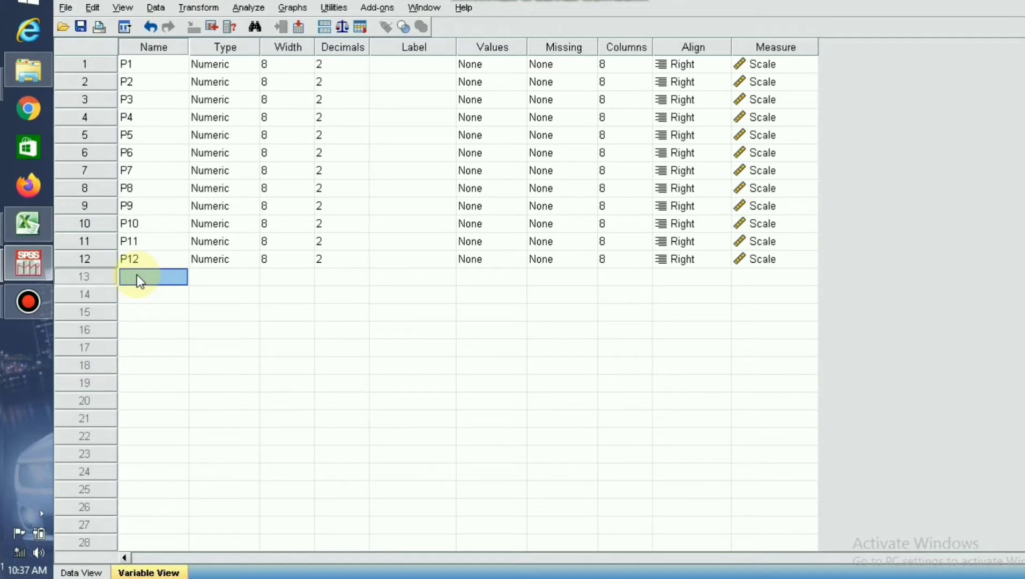
pyautogui.write('Tota')
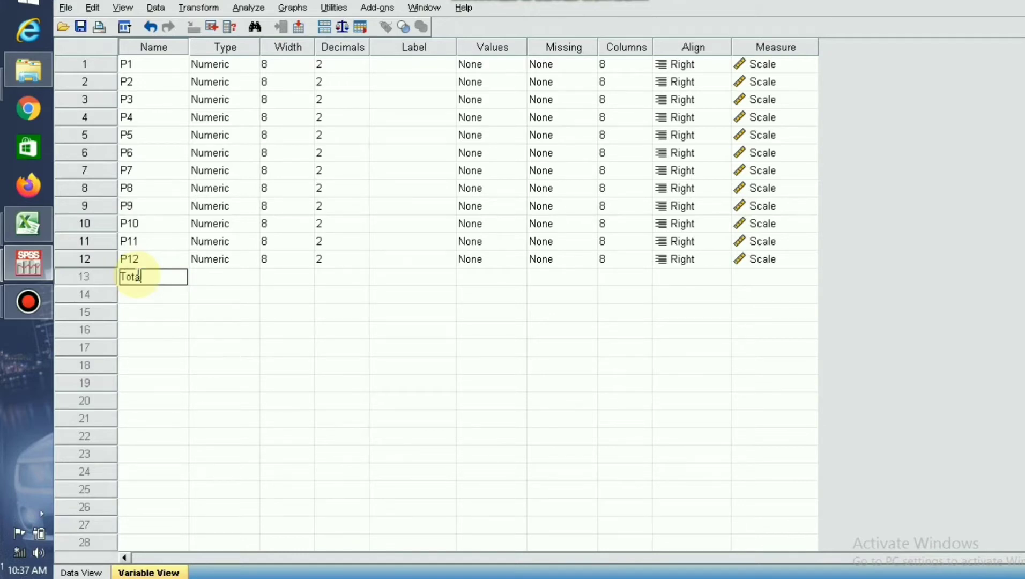
pyautogui.write('l')
pyautogui.click(283, 317)
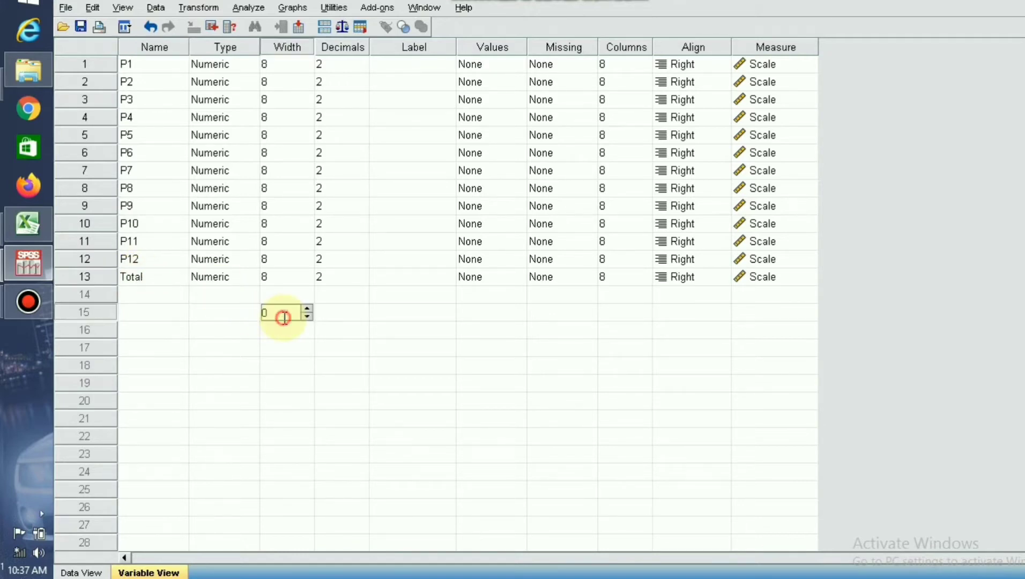
# Set the decimals to 0 for every variable from P1 through P12 and for Total.
pyautogui.click(361, 69)
pyautogui.click(361, 70)
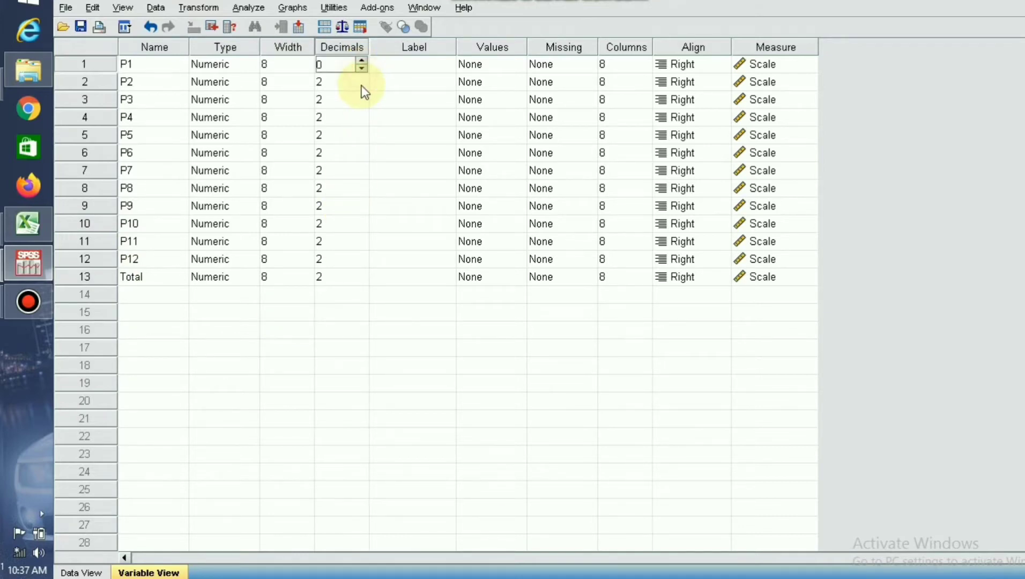
pyautogui.click(360, 85)
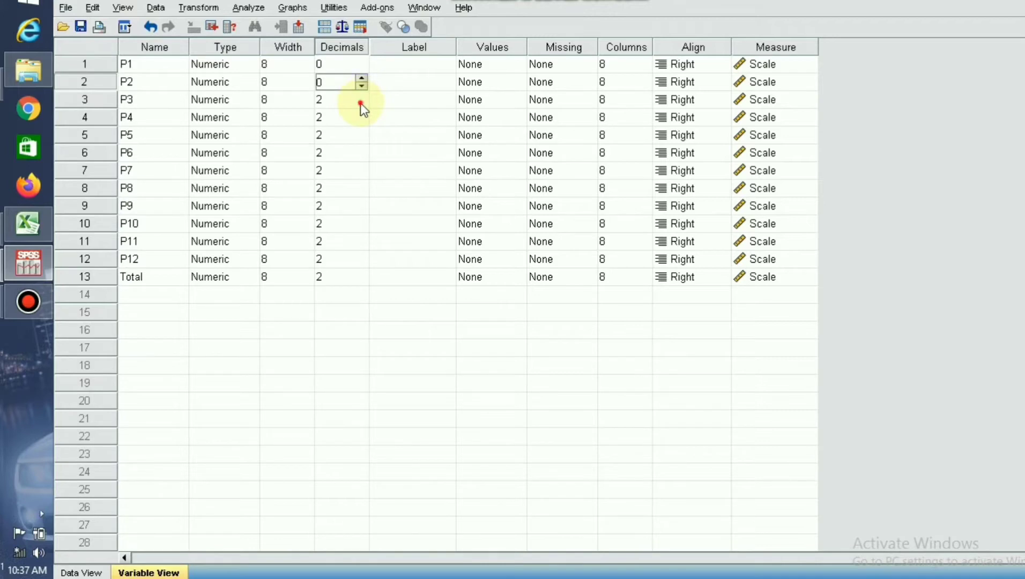
pyautogui.doubleClick(360, 103)
pyautogui.doubleClick(360, 121)
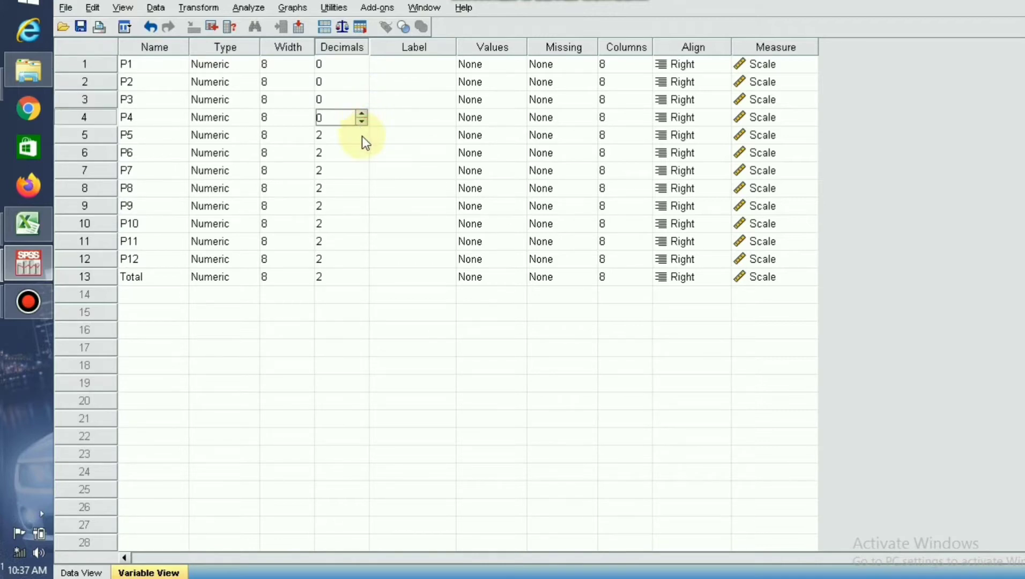
pyautogui.doubleClick(362, 136)
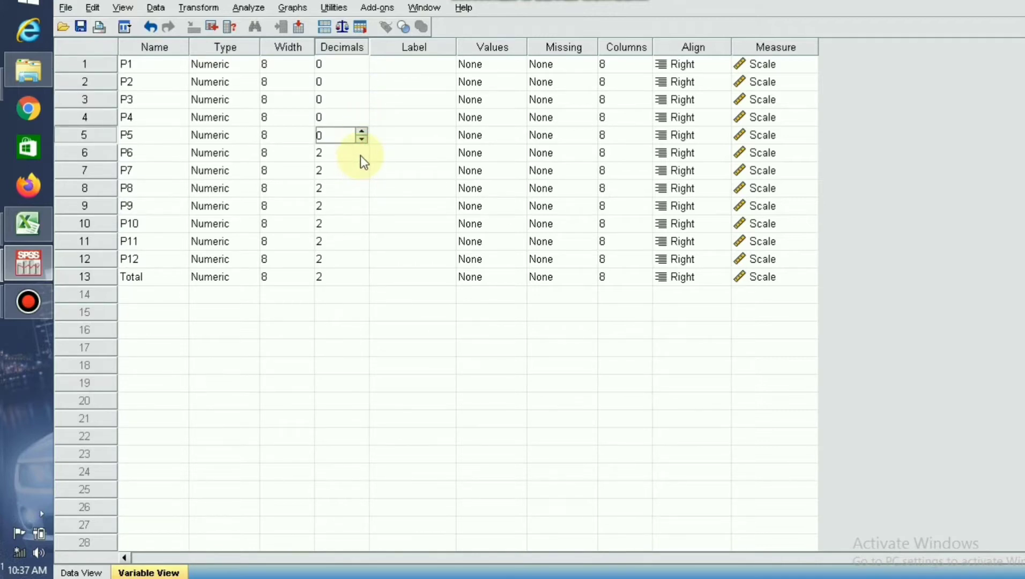
pyautogui.doubleClick(360, 155)
pyautogui.doubleClick(363, 175)
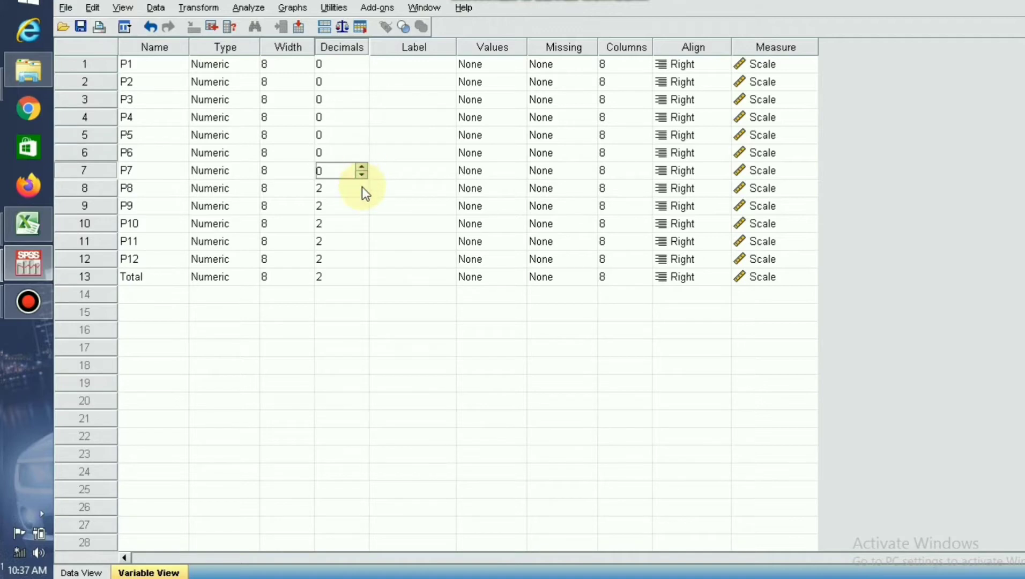
pyautogui.doubleClick(361, 191)
pyautogui.doubleClick(361, 211)
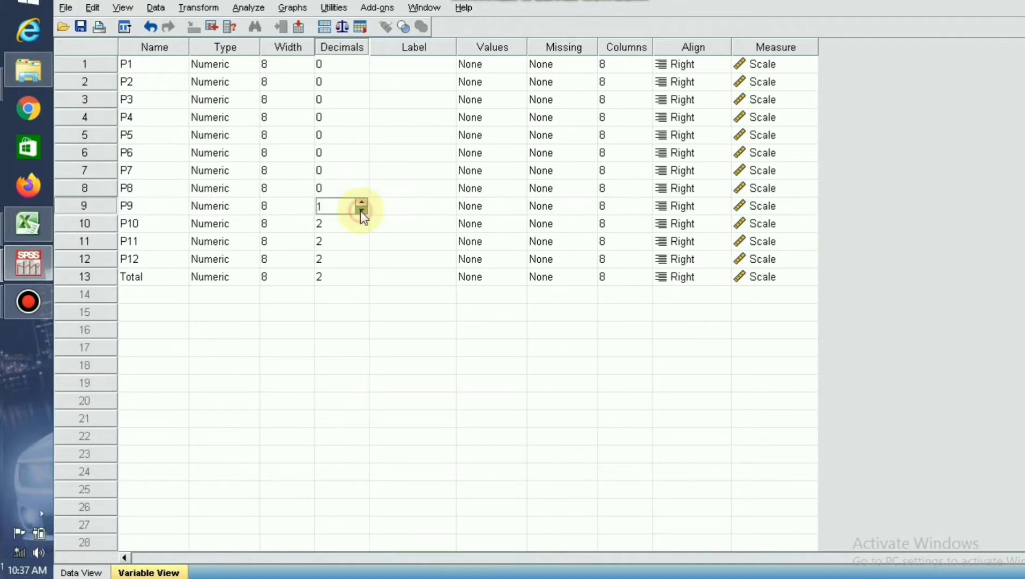
pyautogui.doubleClick(361, 227)
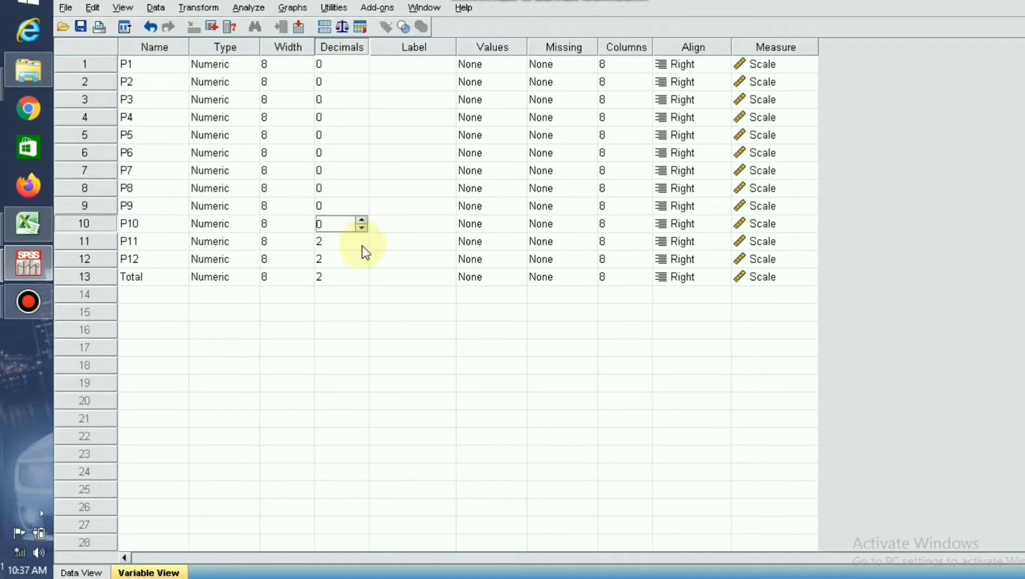
pyautogui.doubleClick(360, 244)
pyautogui.doubleClick(361, 262)
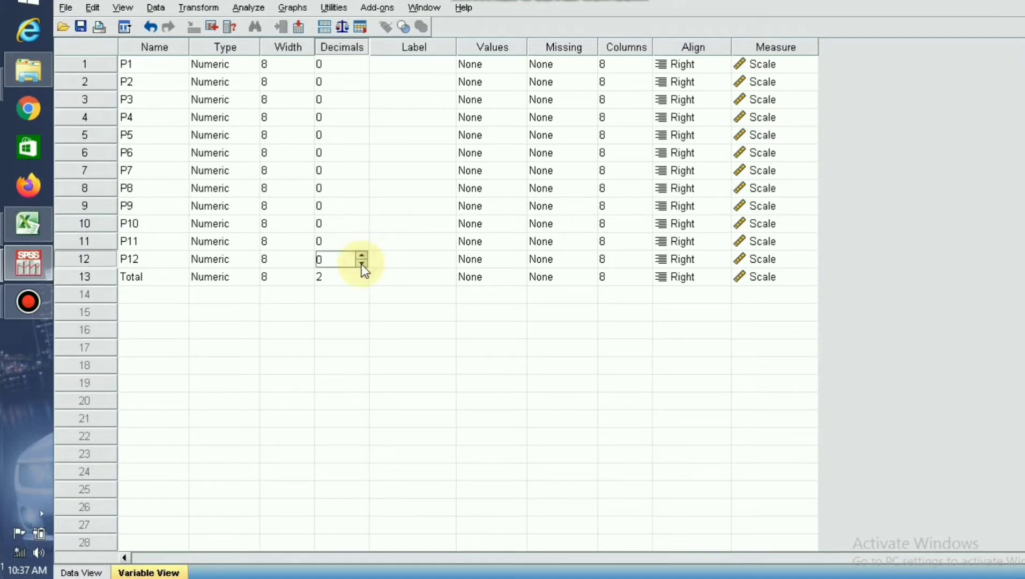
pyautogui.doubleClick(361, 279)
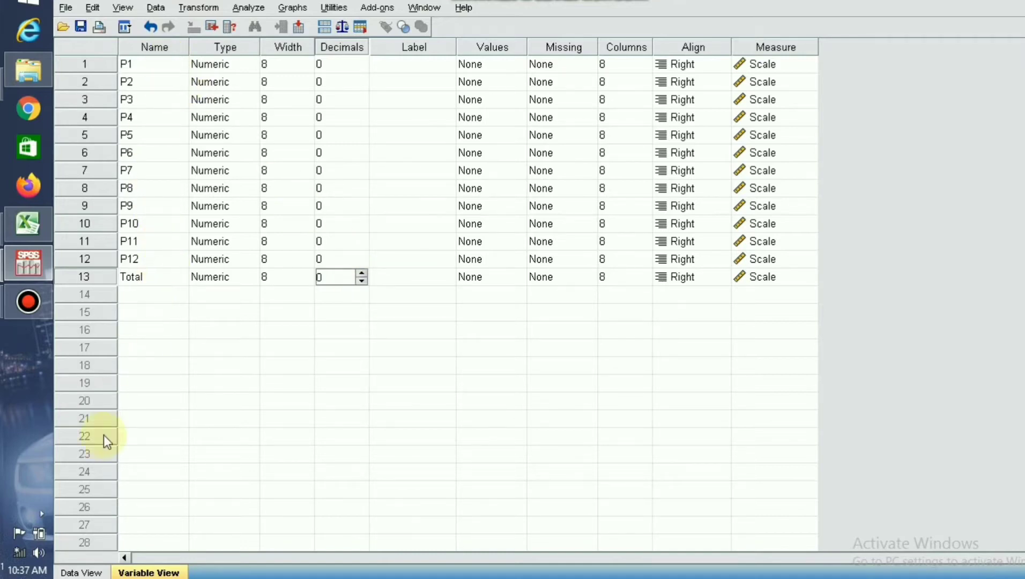
# Copy the Perilaku Merokok scores with their Jumlah column, cells B9:N18, from the Excel sheet and return to the SPSS data sheet.
pyautogui.click(83, 572)
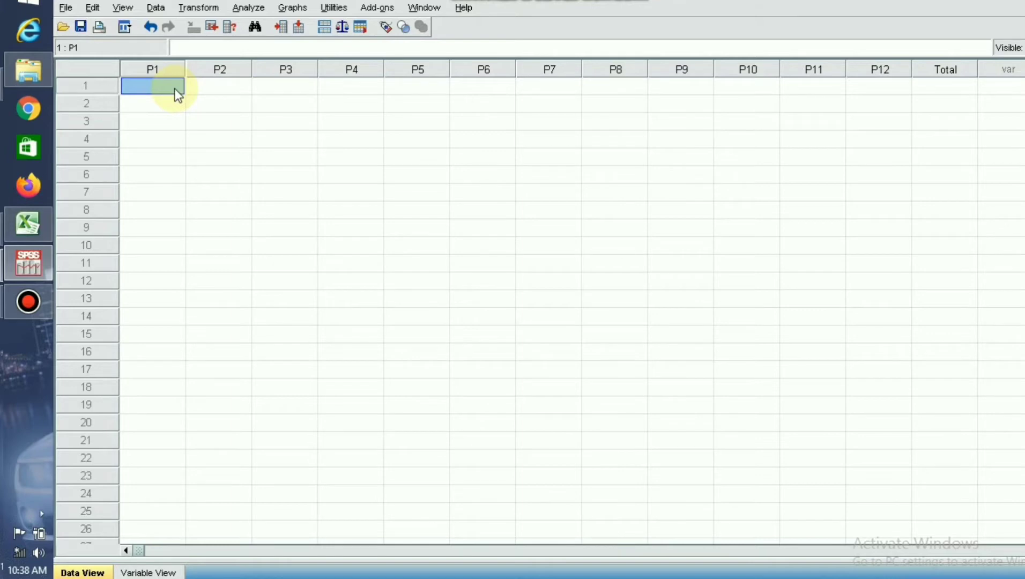
pyautogui.click(31, 217)
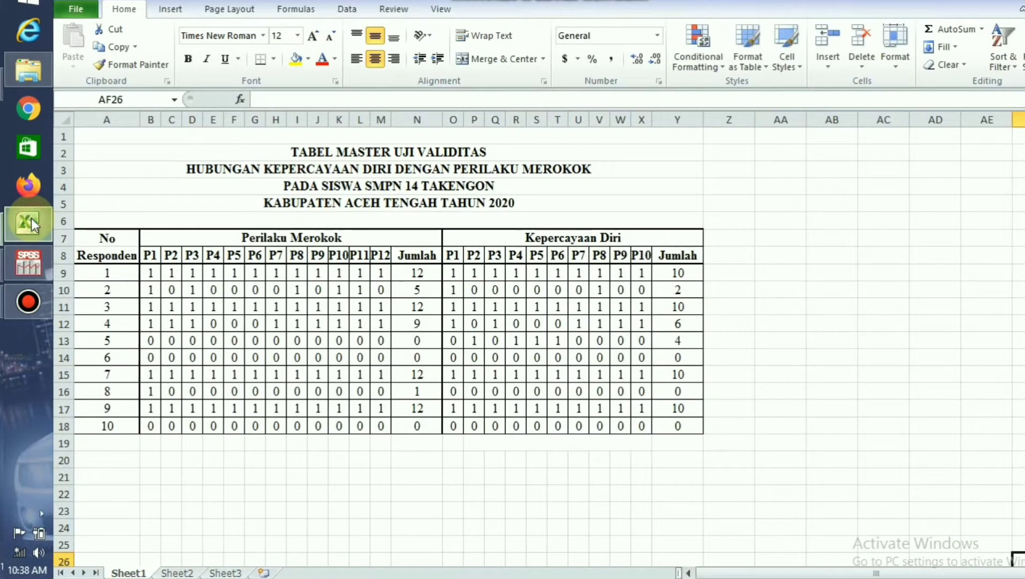
pyautogui.click(149, 273)
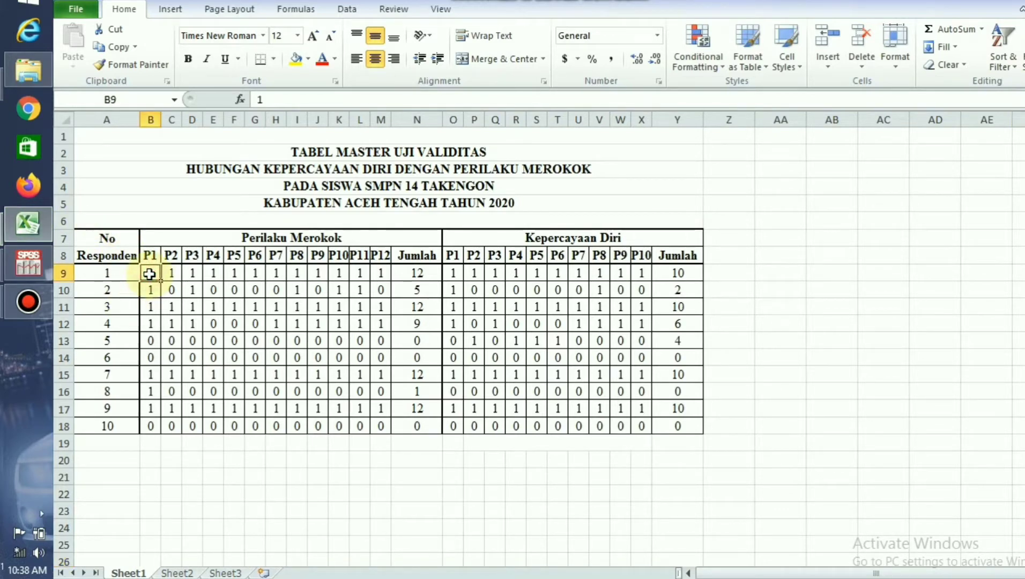
pyautogui.moveTo(149, 273); pyautogui.dragTo(411, 426)
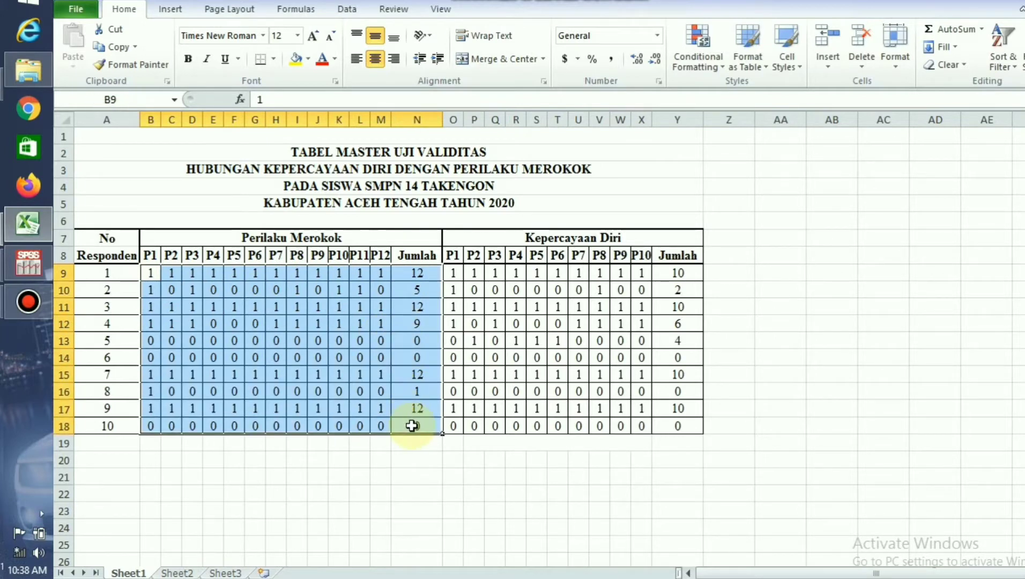
pyautogui.rightClick(171, 275)
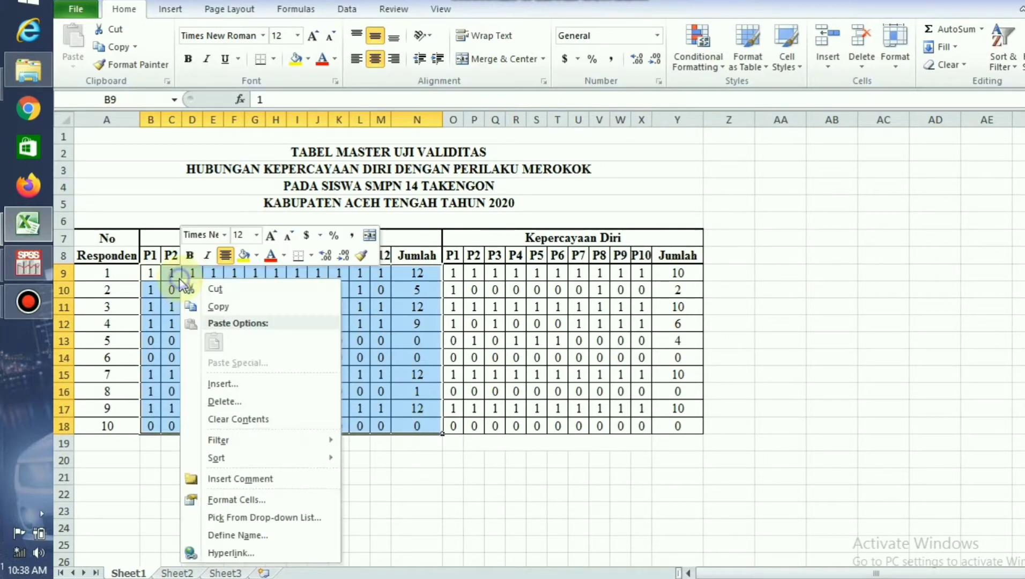
pyautogui.click(217, 305)
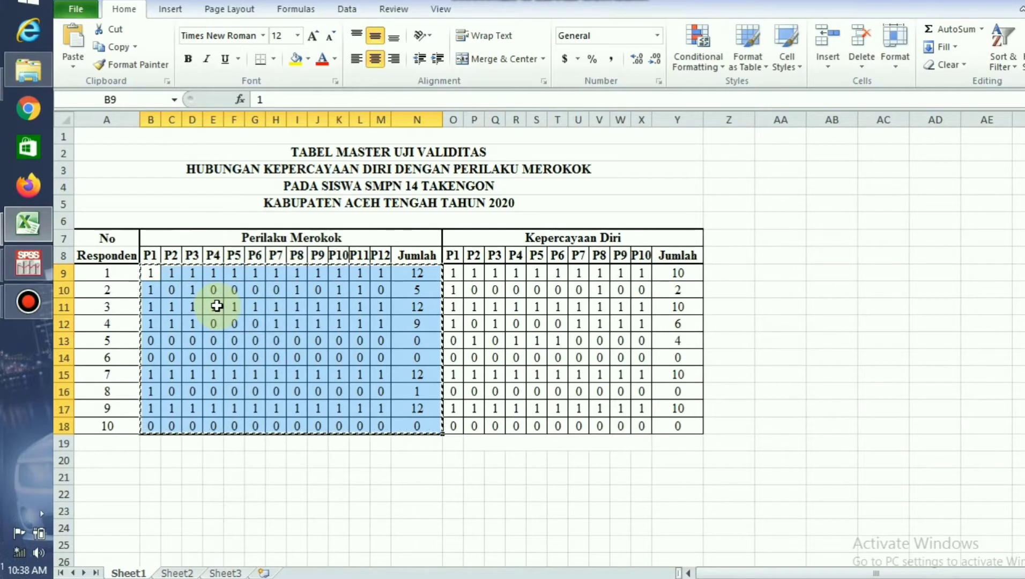
pyautogui.click(23, 255)
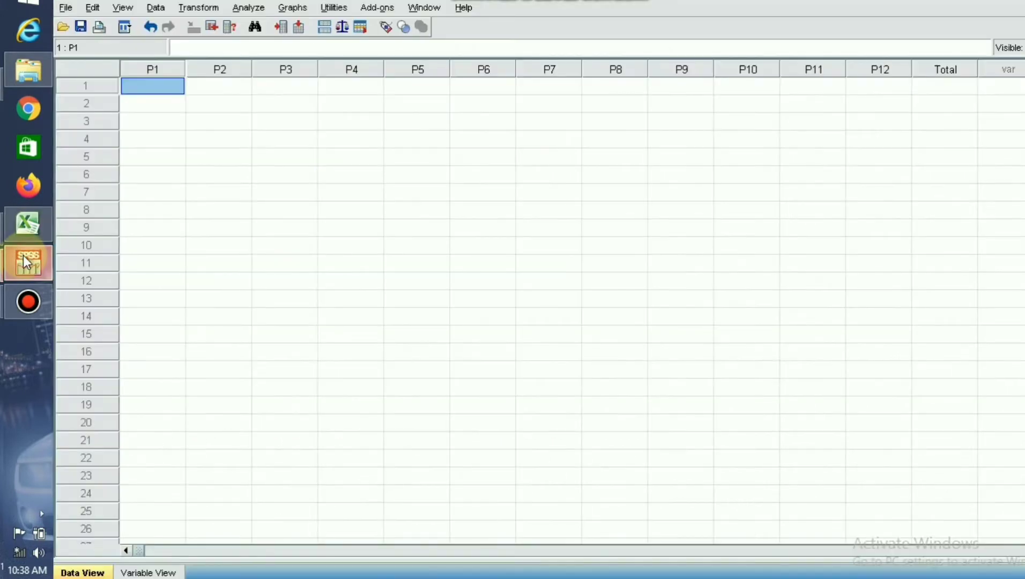
# Paste the copied questionnaire scores into the data sheet, starting at row 1 of P1.
pyautogui.rightClick(152, 88)
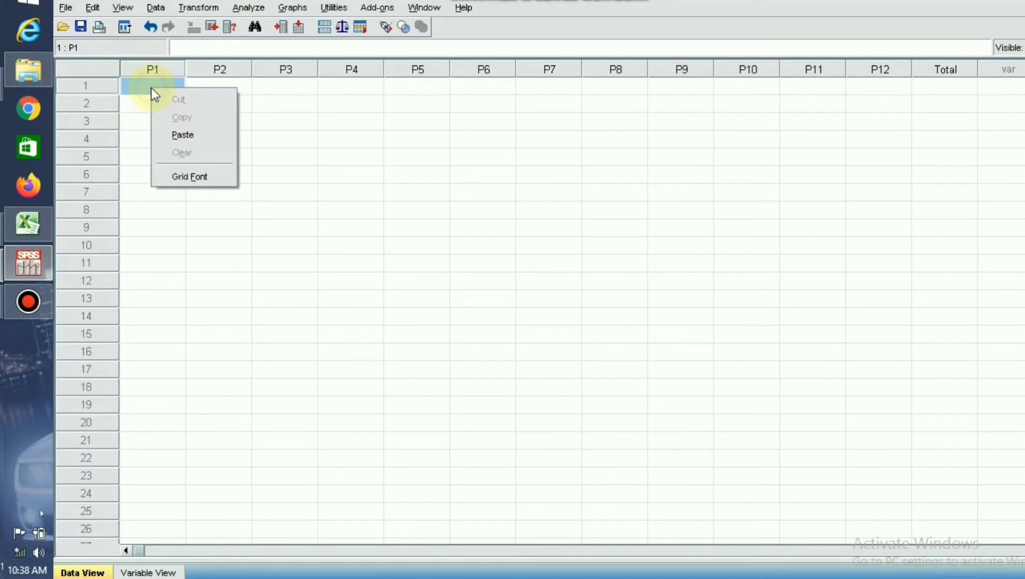
pyautogui.click(181, 133)
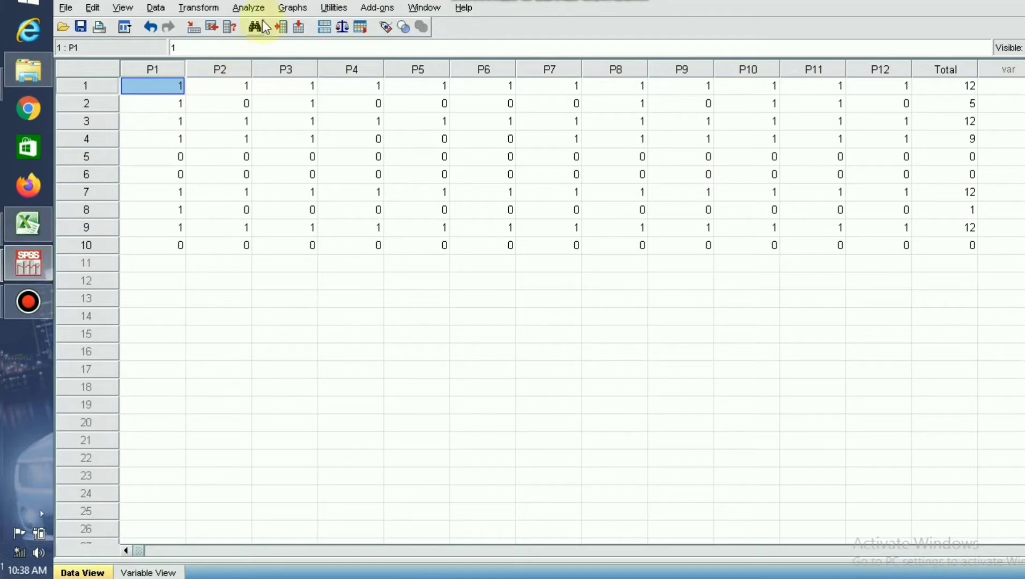
# Start a Bivariate Correlations analysis and add P1, P2 and P3 to its variables.
pyautogui.click(251, 7)
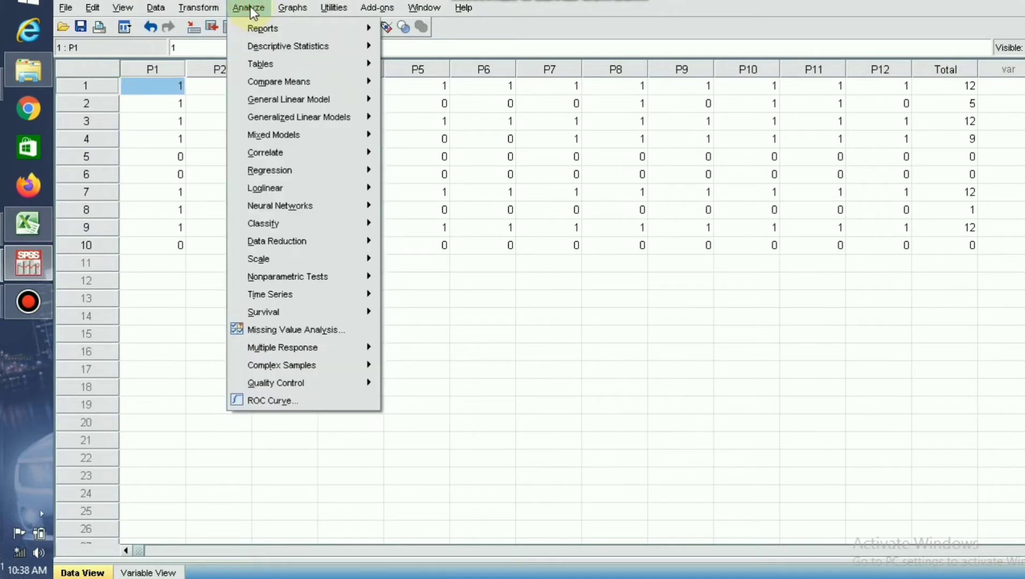
pyautogui.moveTo(292, 153)
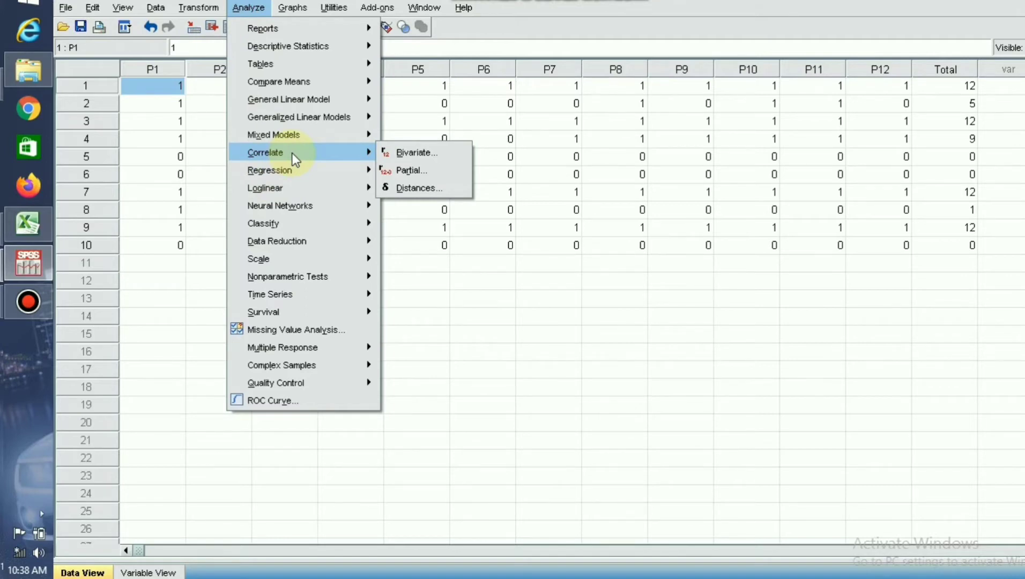
pyautogui.click(408, 152)
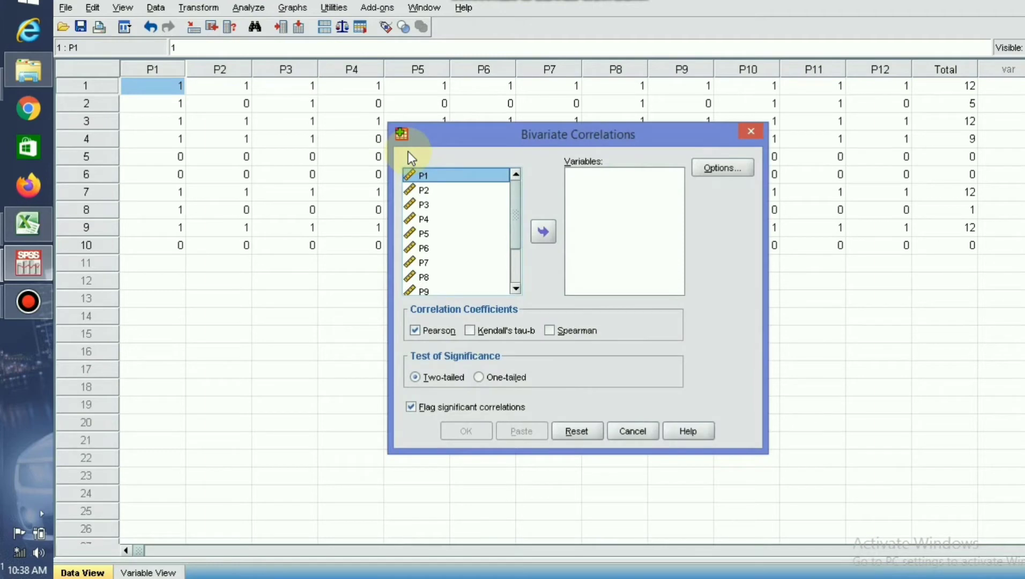
pyautogui.click(541, 232)
pyautogui.click(435, 178)
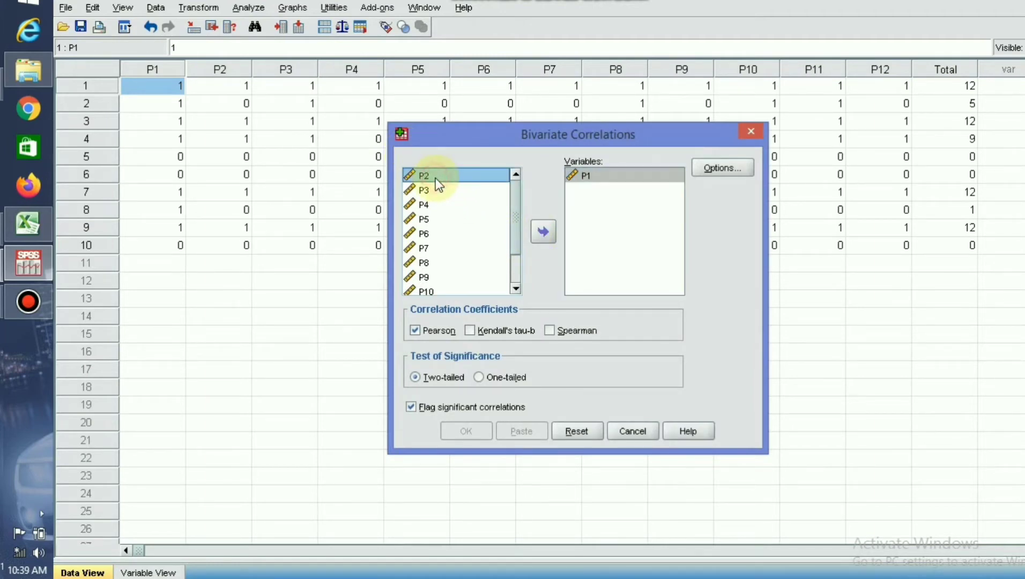
pyautogui.click(543, 232)
pyautogui.click(430, 176)
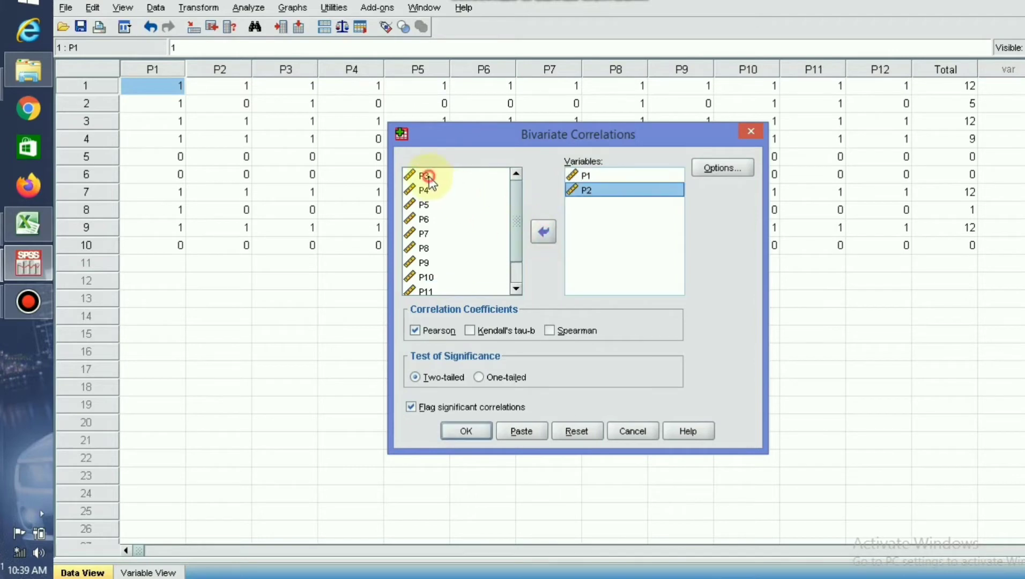
pyautogui.click(542, 232)
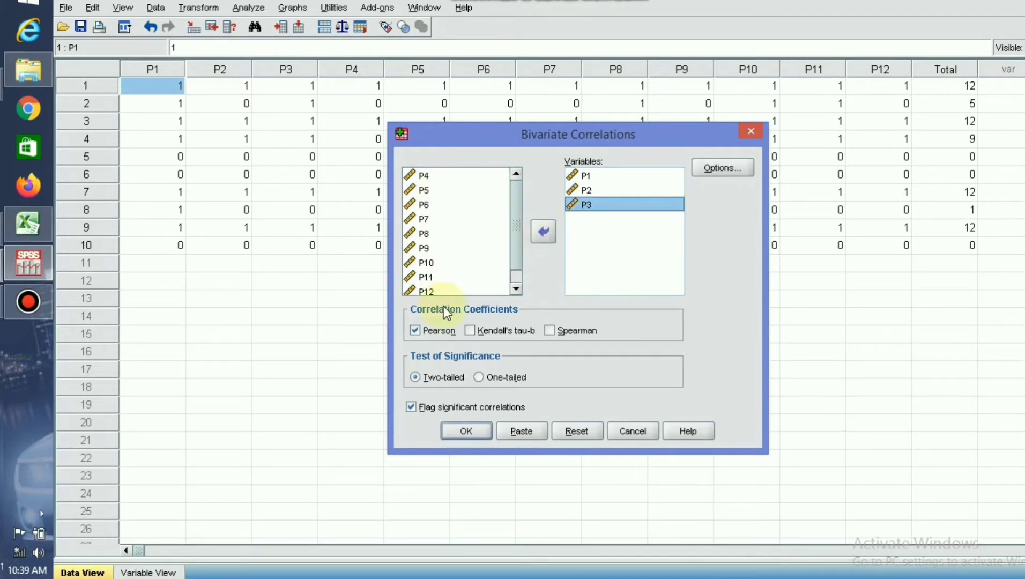
# Add the remaining variables P4 through P12 and Total, and run the two-tailed Pearson correlation.
pyautogui.moveTo(514, 220); pyautogui.dragTo(514, 254)
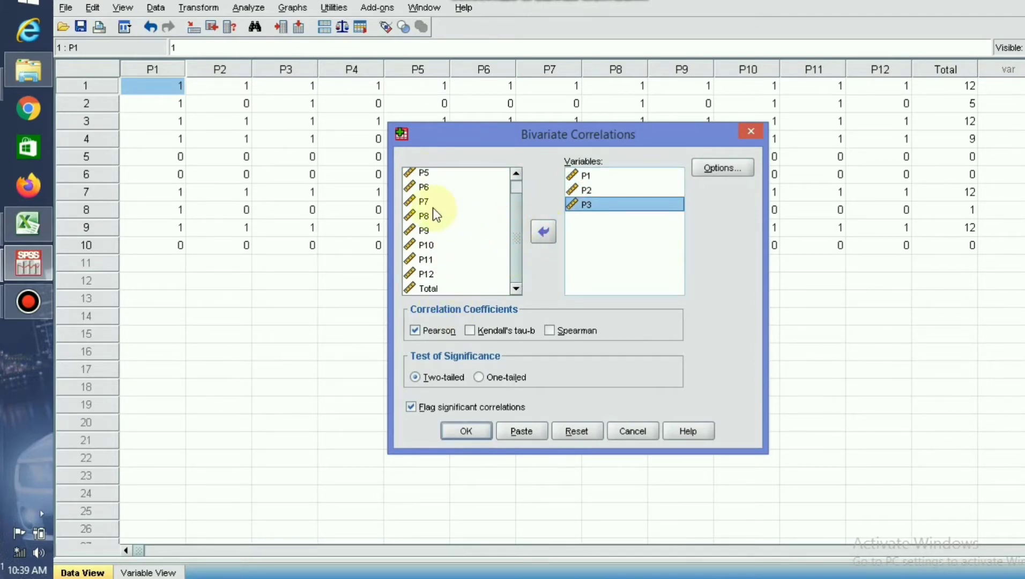
pyautogui.click(424, 188)
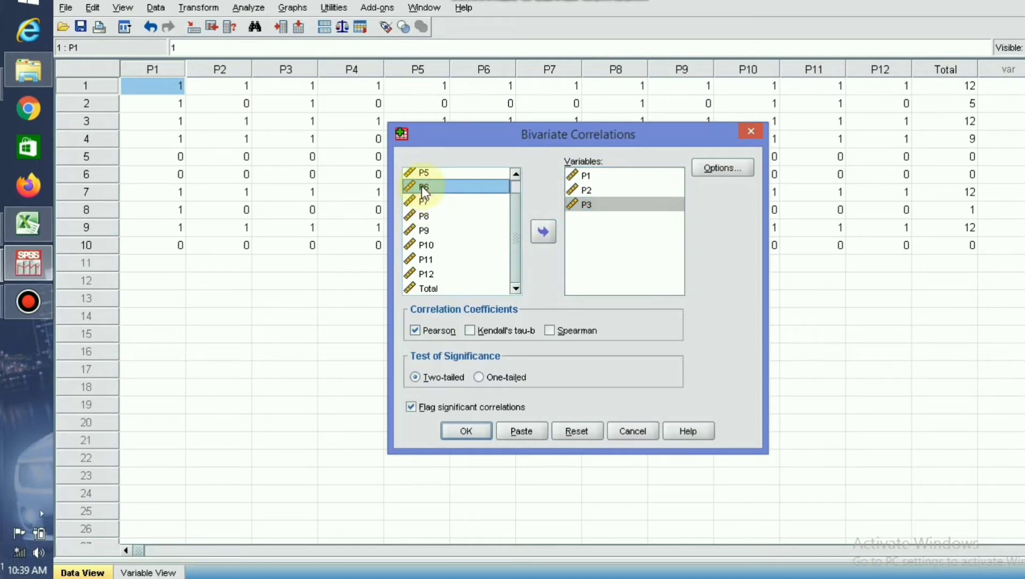
pyautogui.hotkey('ctrl', 'a')
pyautogui.click(543, 232)
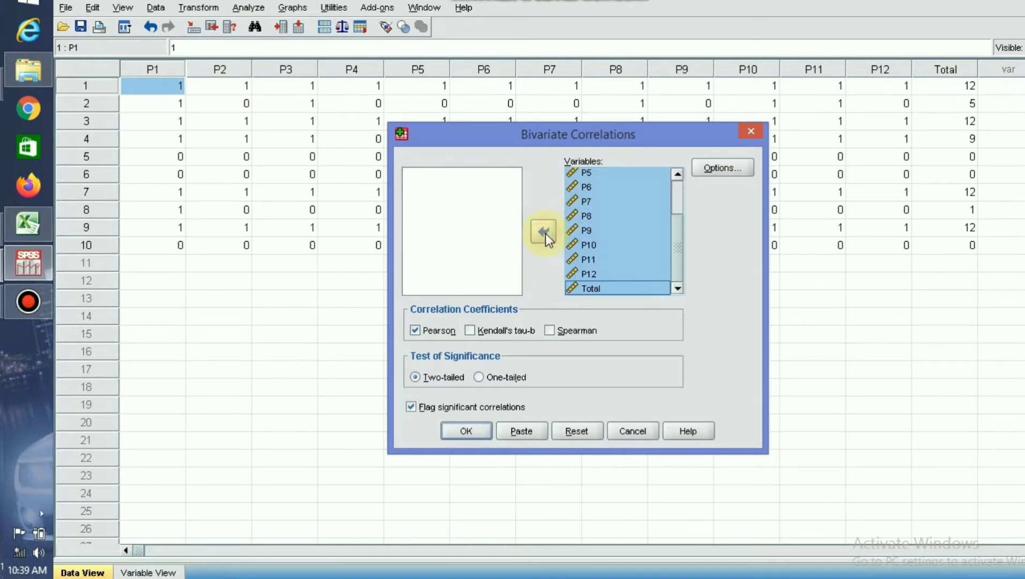
pyautogui.click(679, 189)
pyautogui.moveTo(679, 206); pyautogui.dragTo(684, 276)
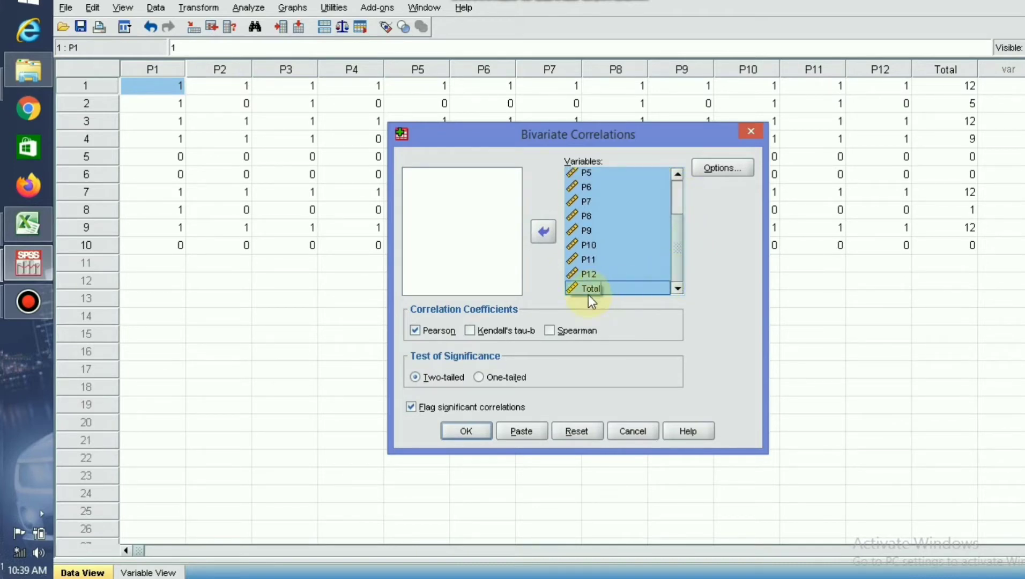
pyautogui.click(465, 432)
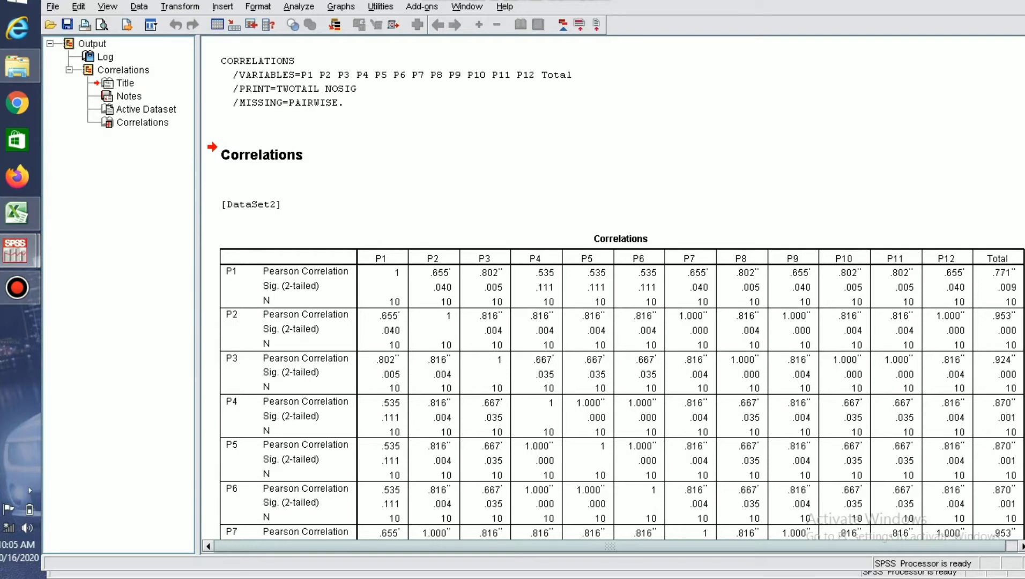
# Examine the Correlations table, comparing each item's Pearson correlation and significance against Total, down to the significance footnotes.
pyautogui.scroll(-2, 615, 289)
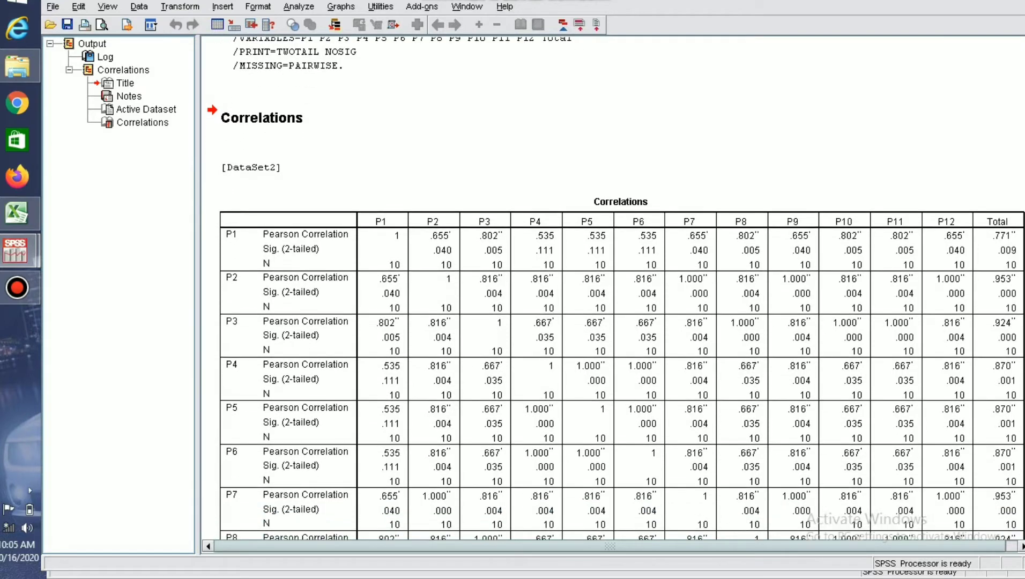
pyautogui.scroll(-2, 615, 290)
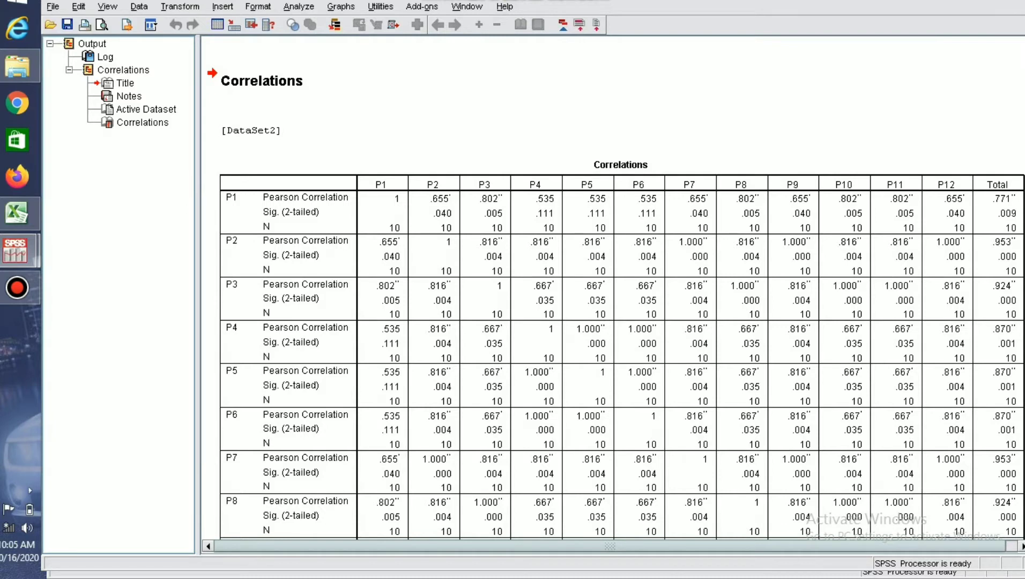
pyautogui.scroll(-2, 615, 290)
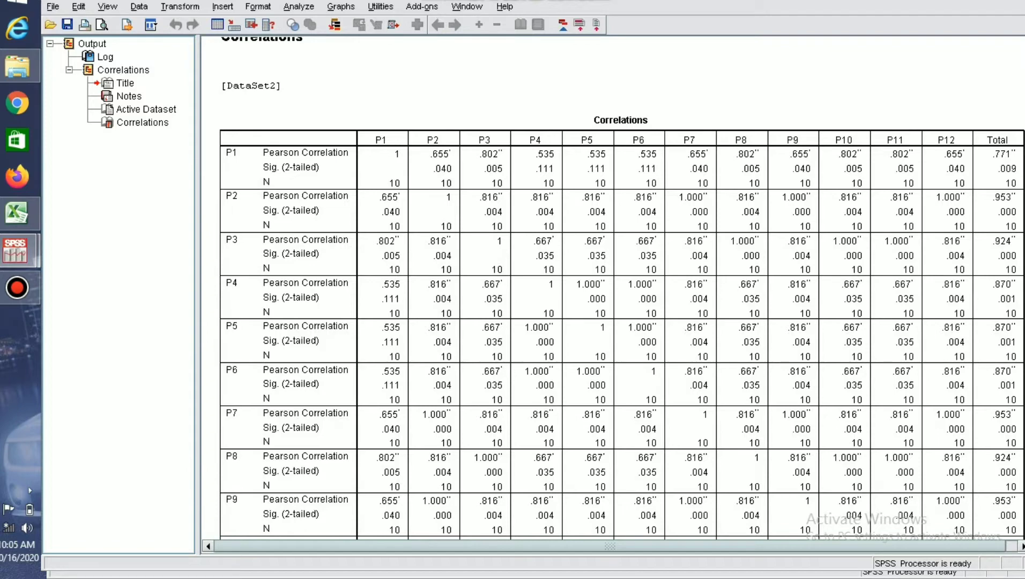
pyautogui.scroll(-5, 621, 289)
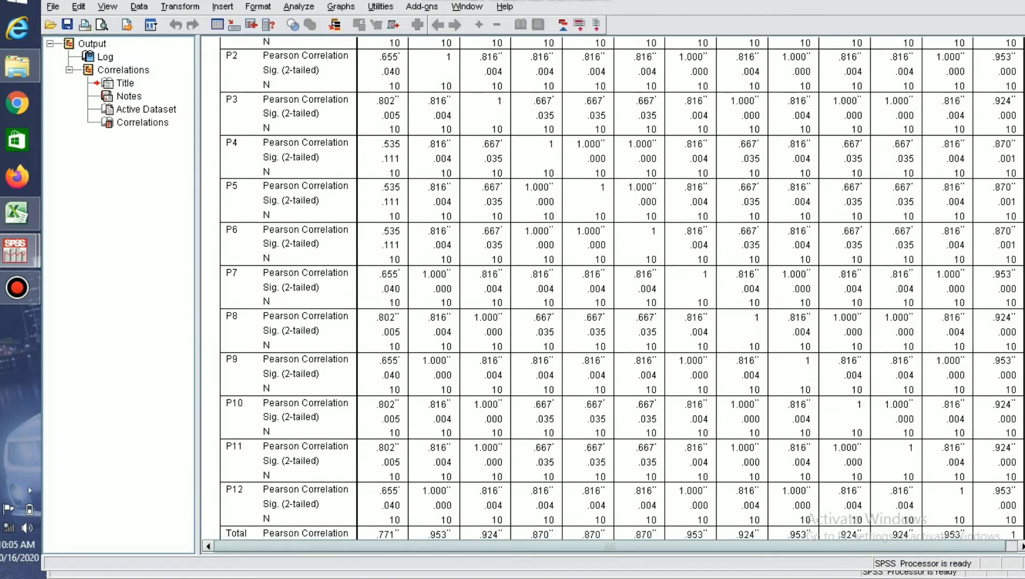
pyautogui.scroll(3, 621, 289)
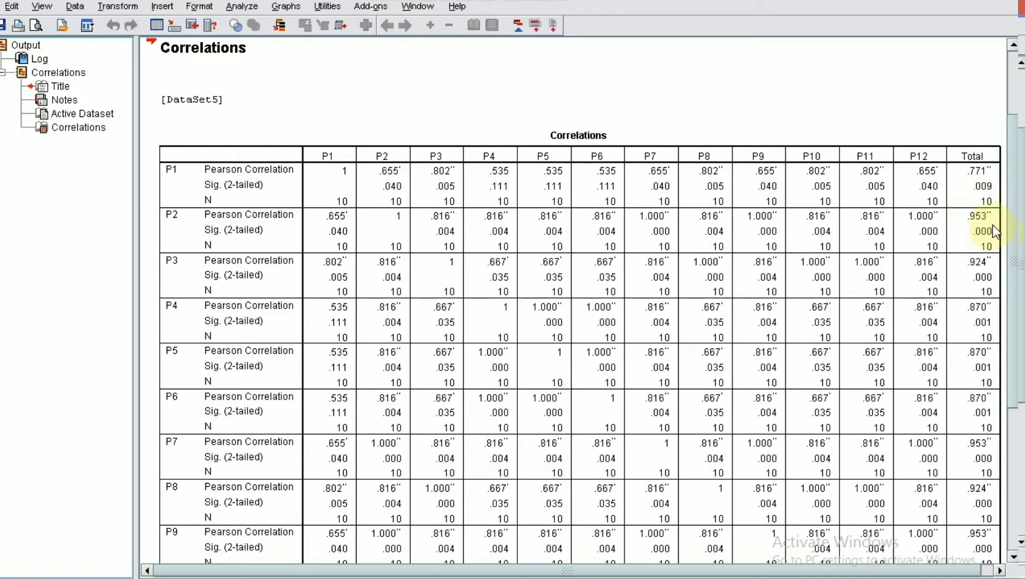
pyautogui.moveTo(1009, 289); pyautogui.dragTo(1013, 434)
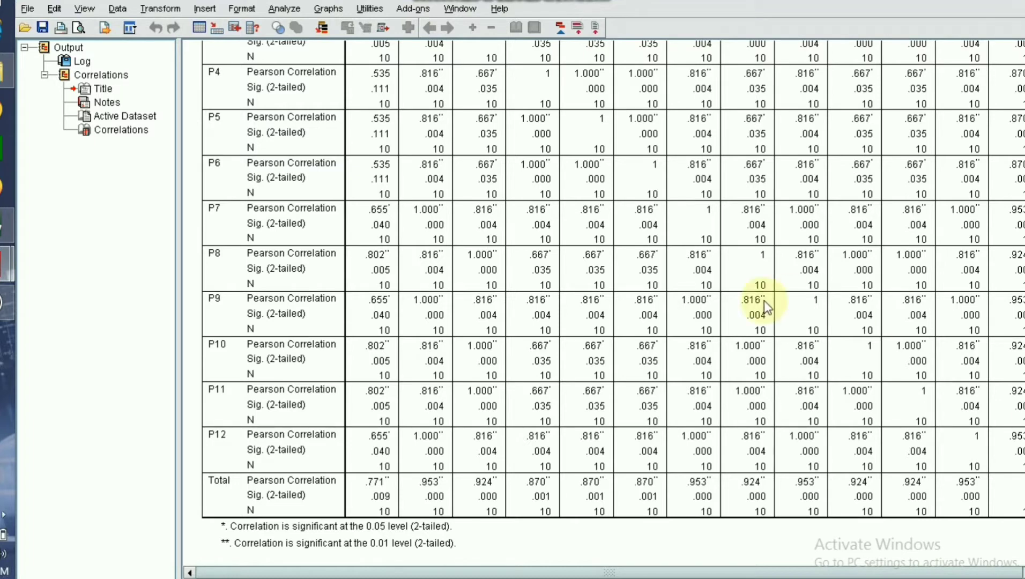
pyautogui.scroll(5, 465, 168)
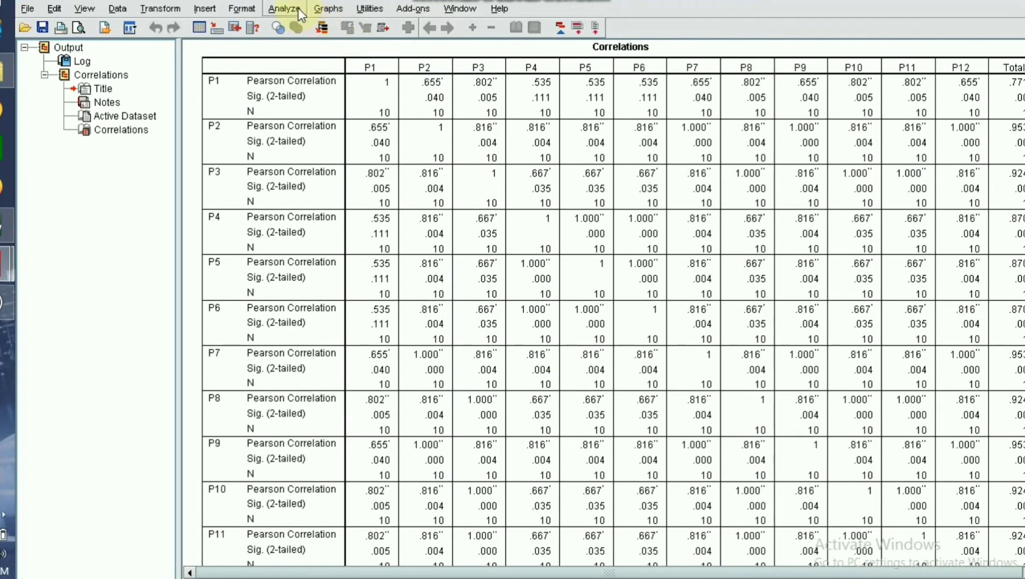
# Start a Reliability Analysis and add P1 through P12 and Total as its items.
pyautogui.click(290, 12)
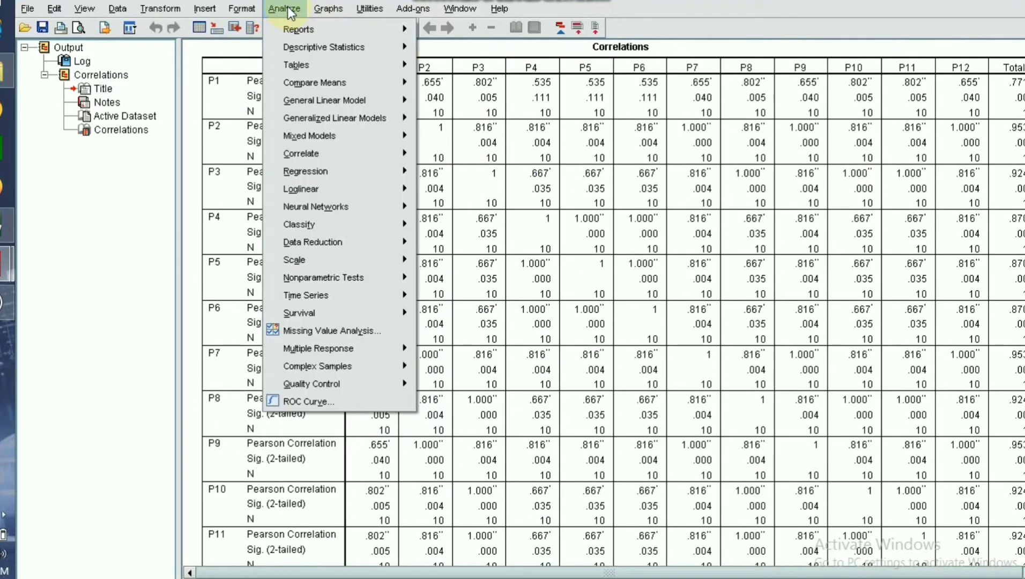
pyautogui.moveTo(338, 241)
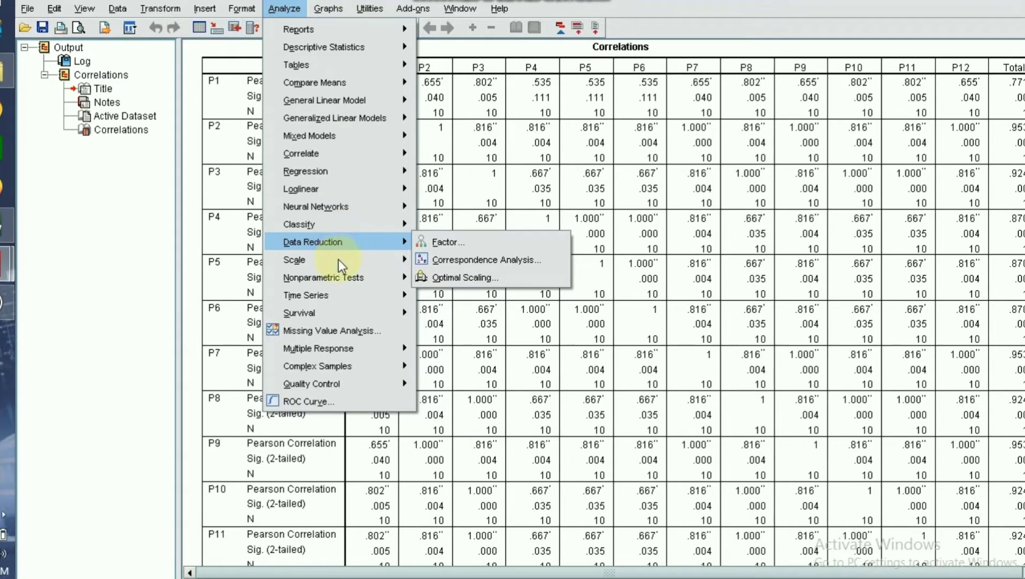
pyautogui.moveTo(337, 264)
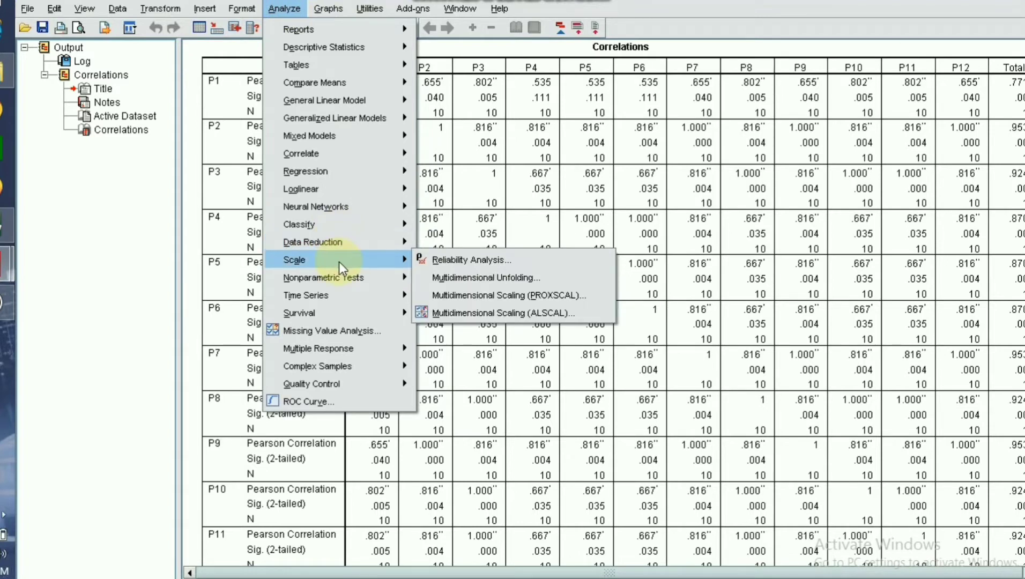
pyautogui.click(454, 259)
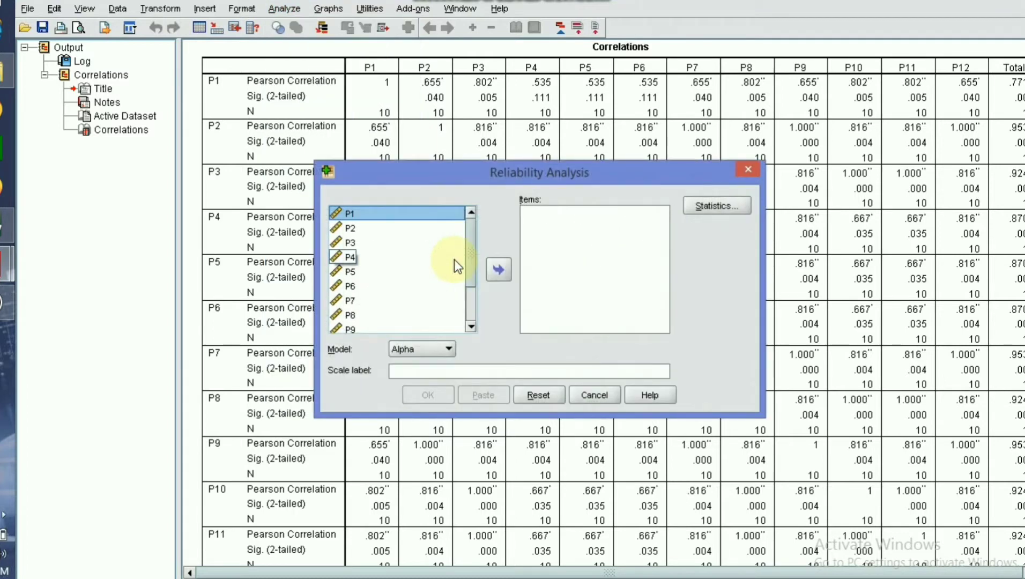
pyautogui.click(498, 269)
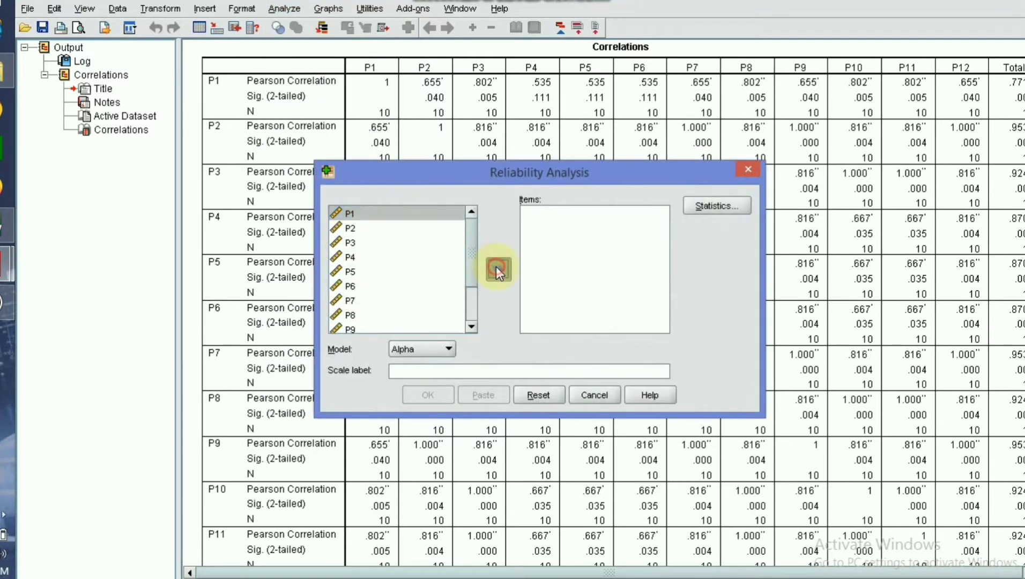
pyautogui.click(352, 215)
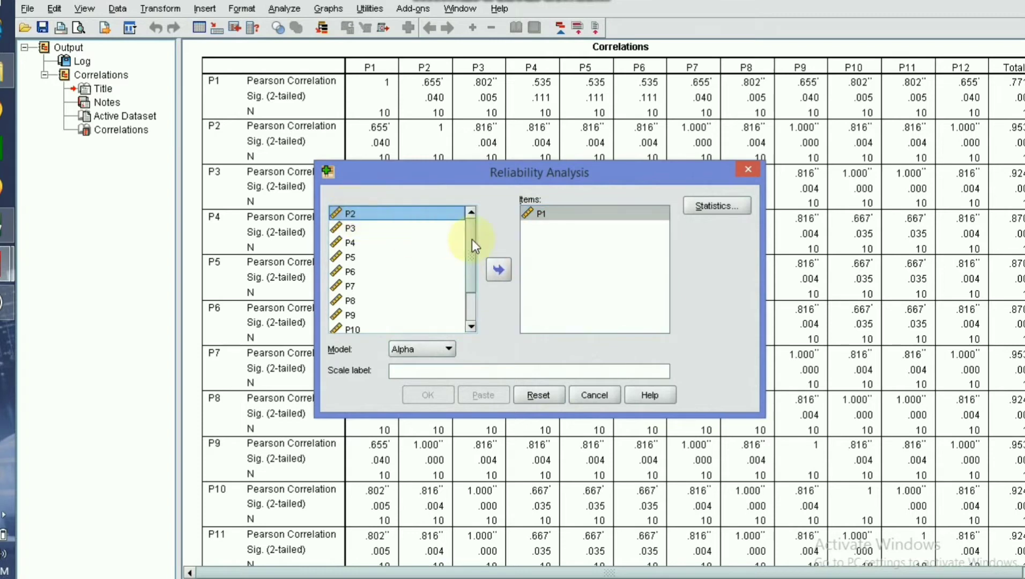
pyautogui.click(494, 267)
pyautogui.click(346, 214)
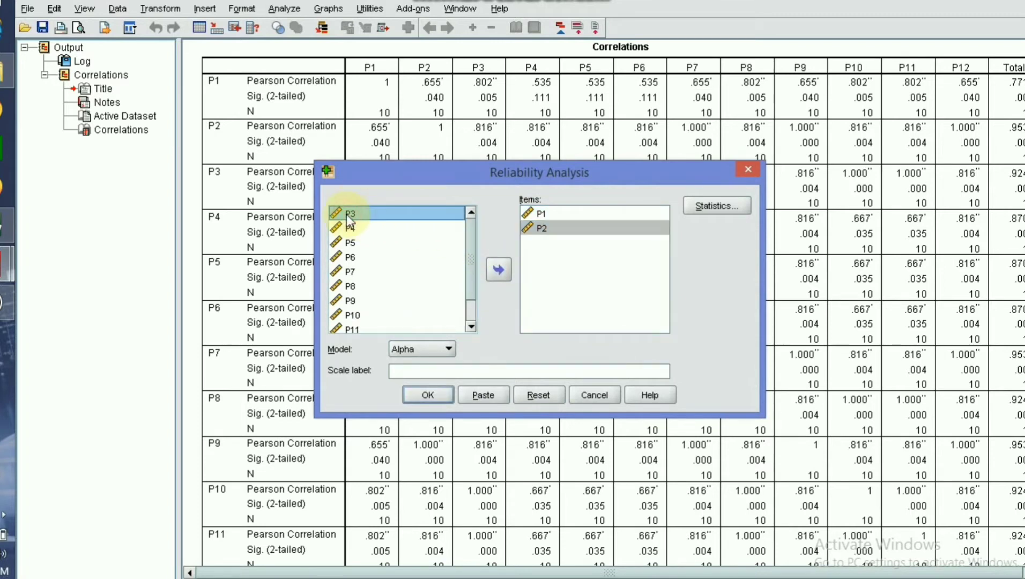
pyautogui.hotkey('ctrl', 'a')
pyautogui.click(502, 278)
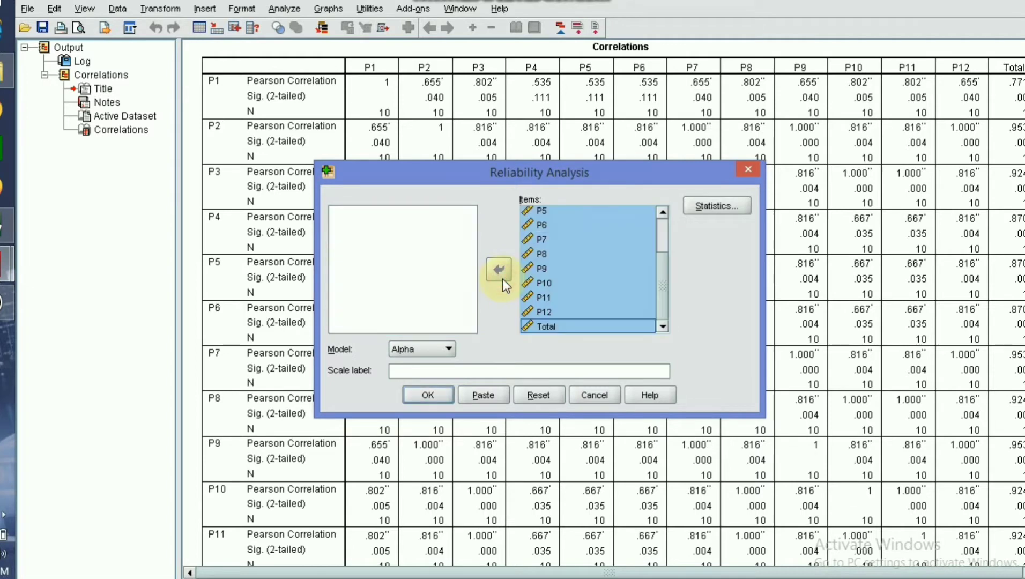
# Remove Total from the reliability items and run the analysis on P1 through P12 with the Alpha model.
pyautogui.click(556, 324)
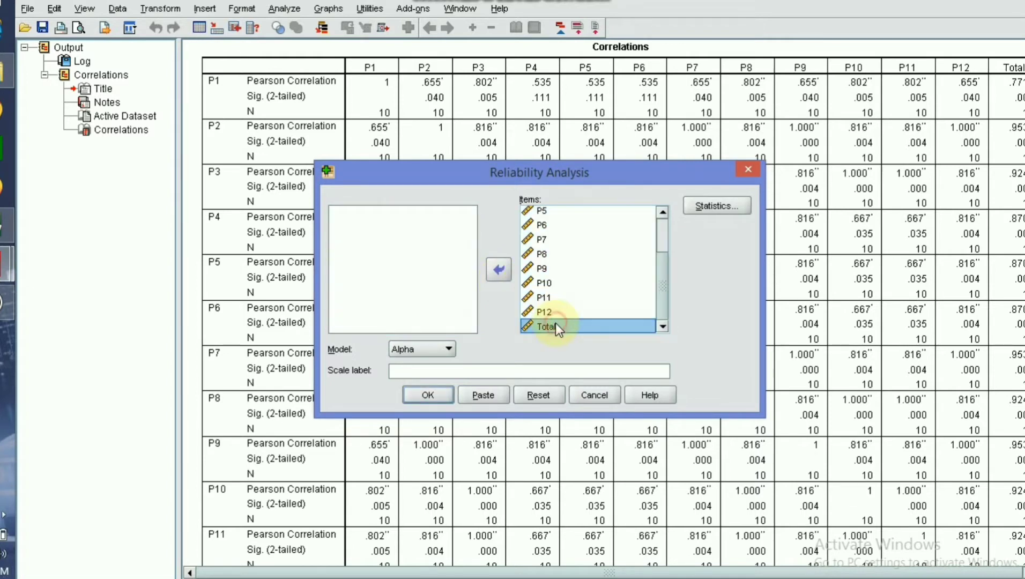
pyautogui.click(498, 270)
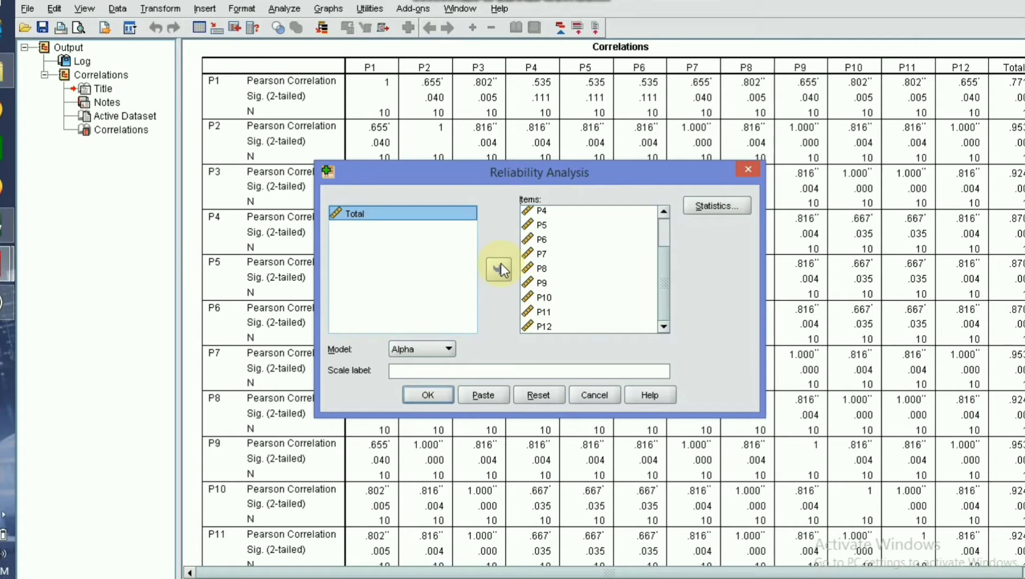
pyautogui.click(429, 395)
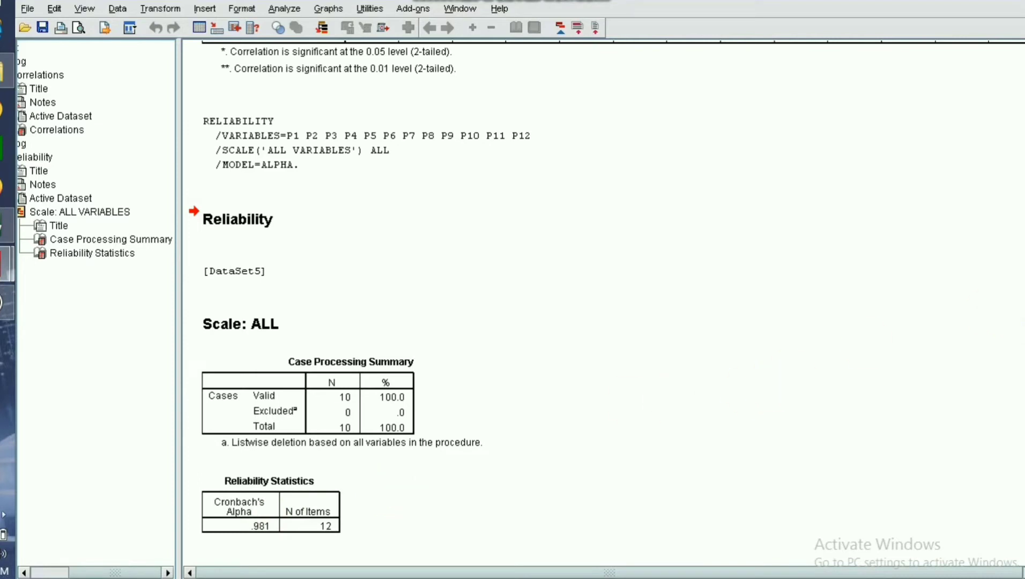
# Review the Correlations table again from the command syntax down to the P12 row and back.
pyautogui.click(1024, 324)
pyautogui.scroll(6, 613, 304)
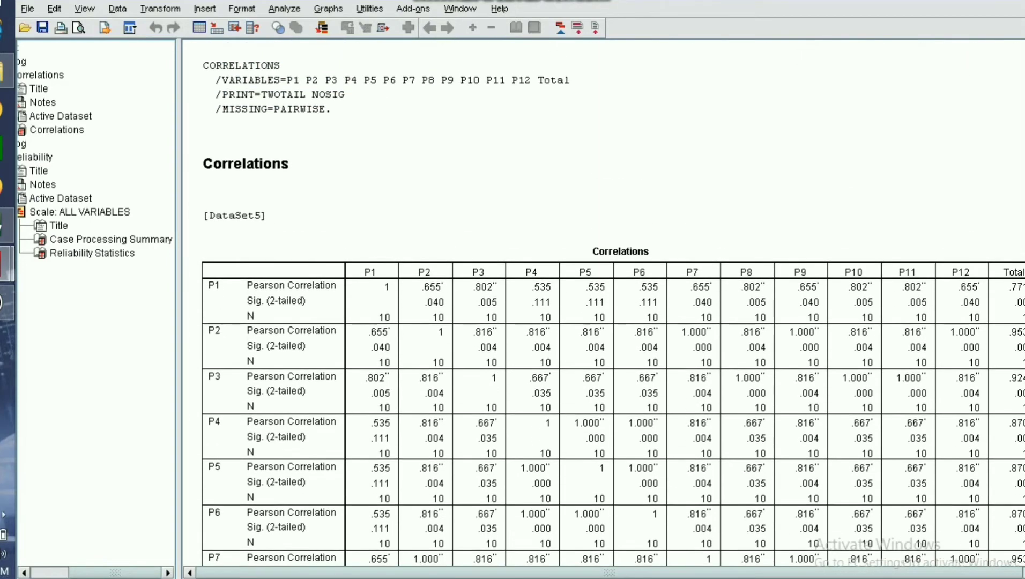
pyautogui.scroll(-2, 613, 303)
pyautogui.scroll(-3, 613, 303)
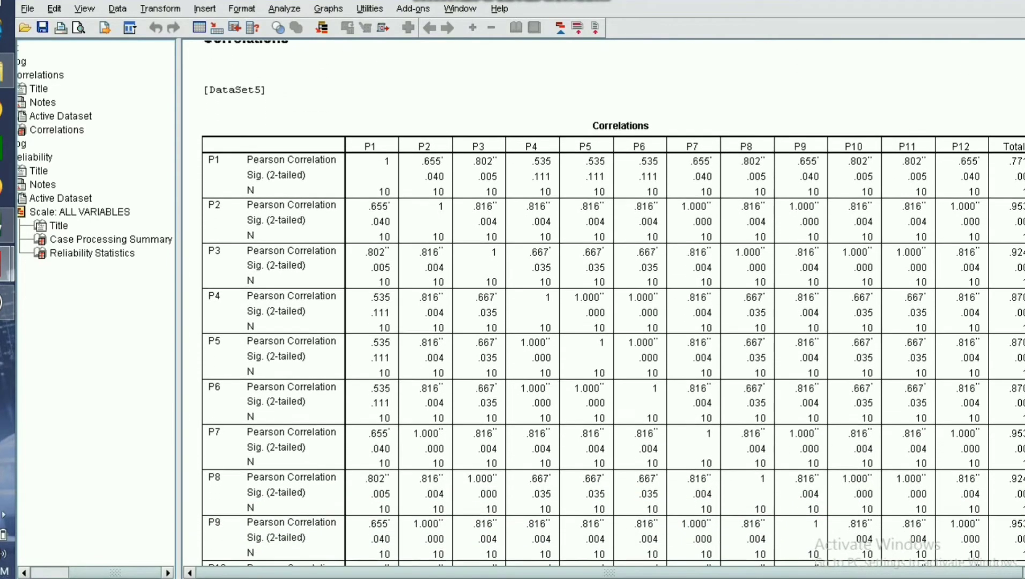
pyautogui.scroll(-4, 613, 303)
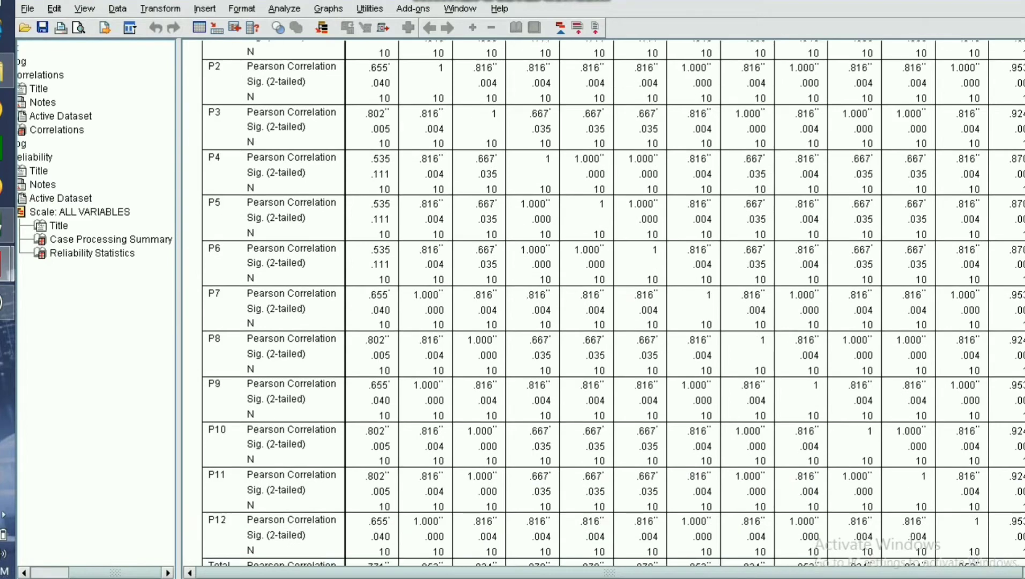
pyautogui.scroll(3, 896, 211)
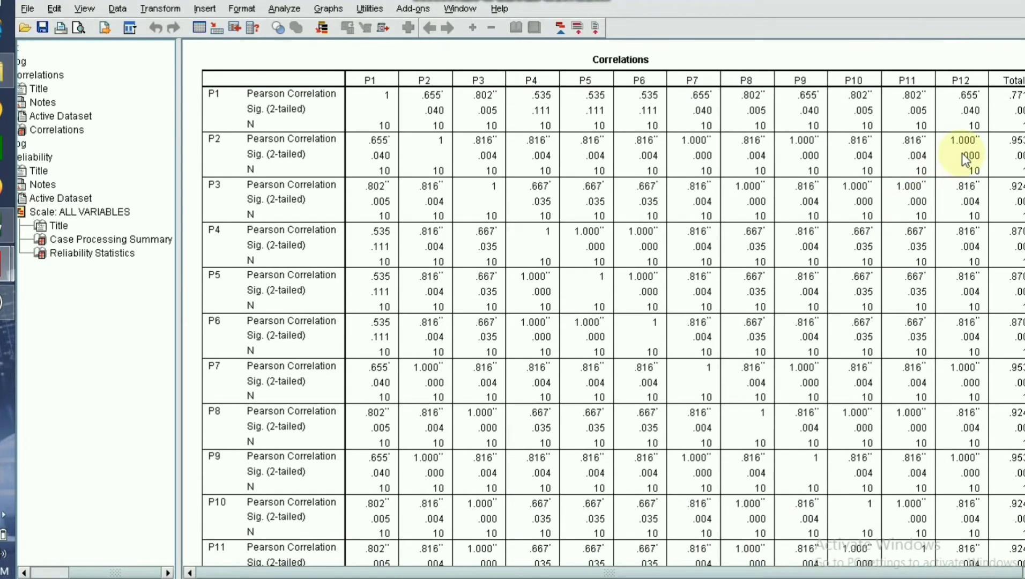
pyautogui.scroll(7, 613, 303)
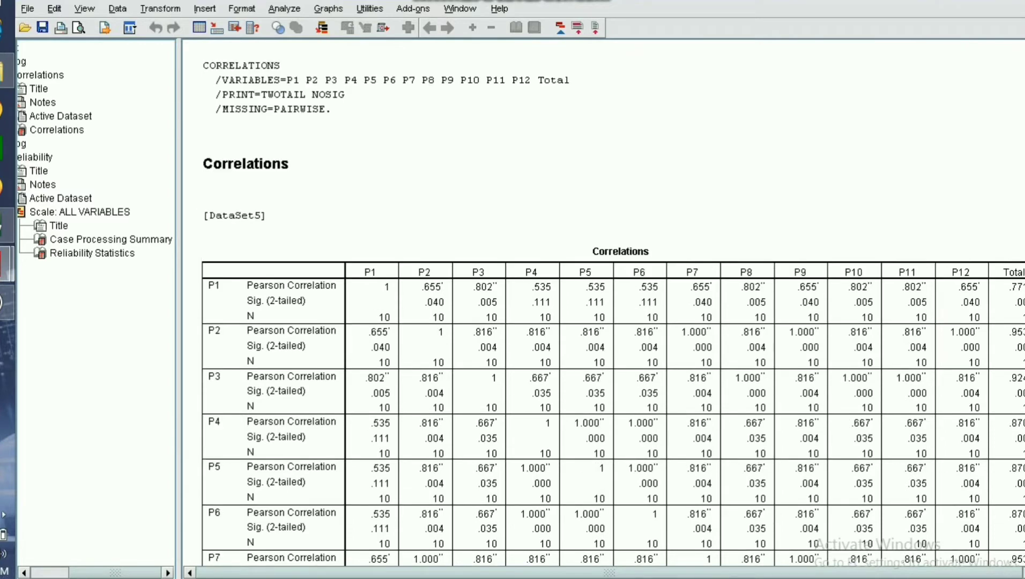
# Look over the correlations down to the Total row, and switch to the Excel master table to view the Kepercayaan Diri item data.
pyautogui.scroll(-11, 551, 243)
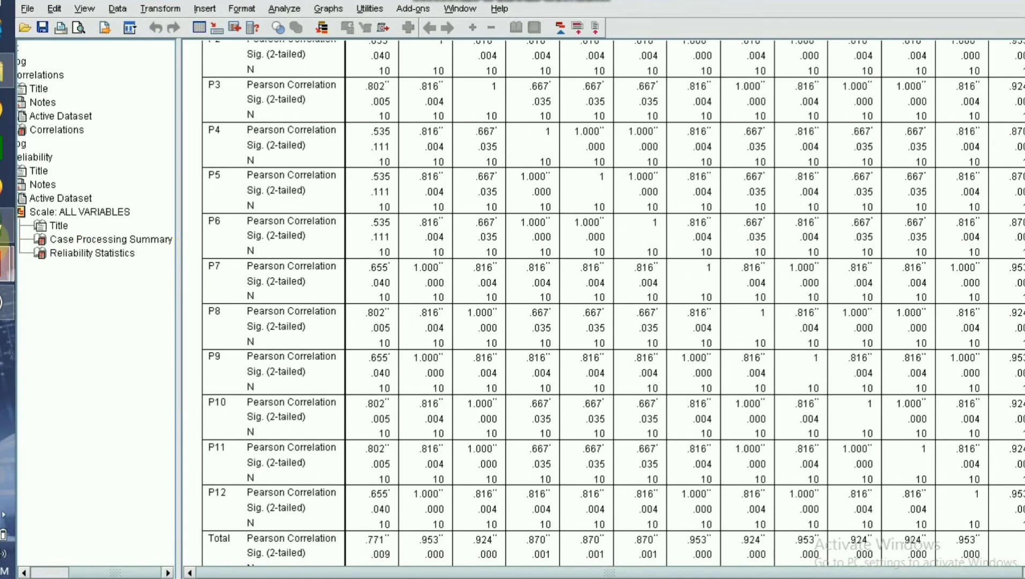
pyautogui.click(1, 222)
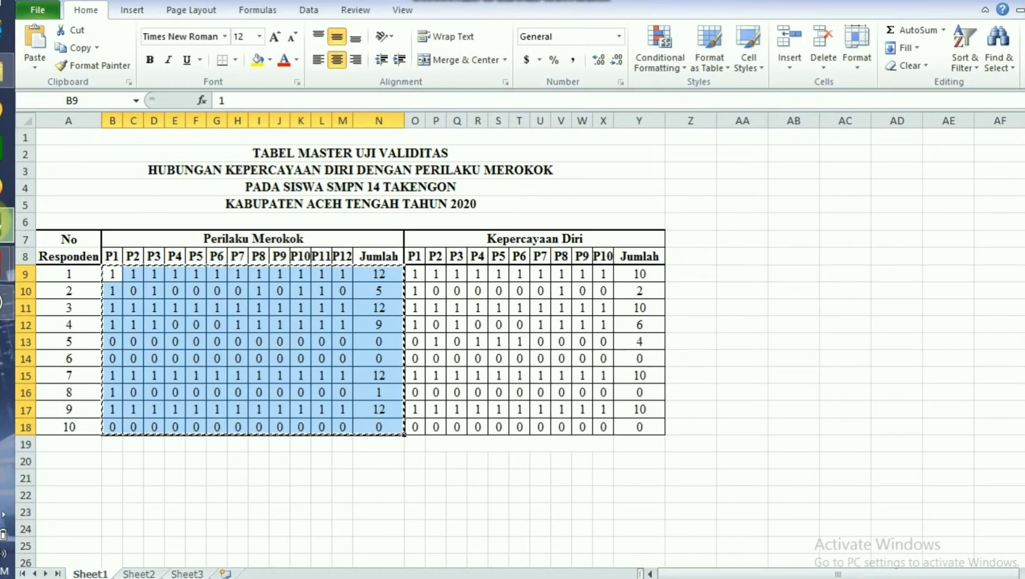
pyautogui.click(474, 272)
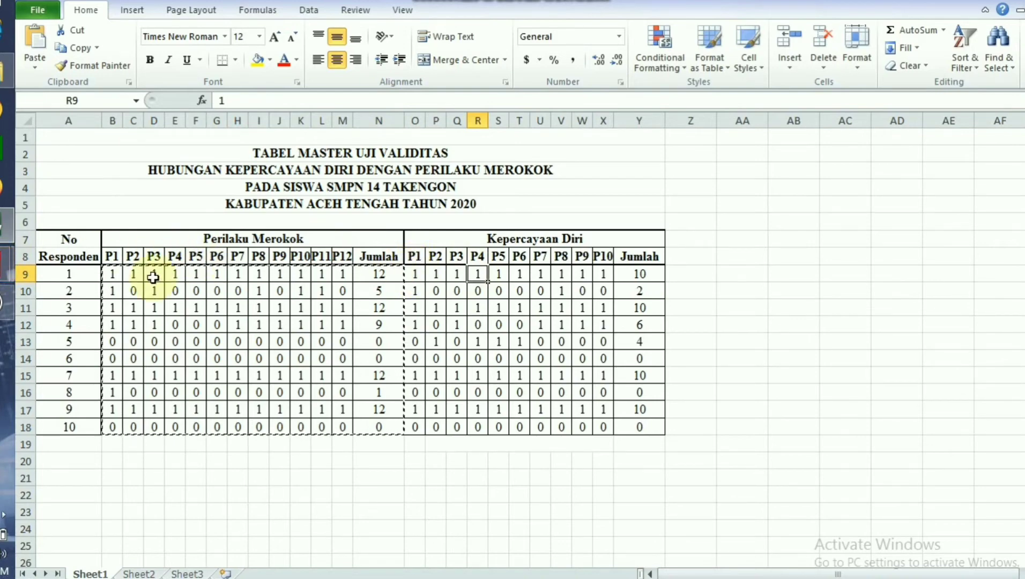
# Switch back to the SPSS output viewer and close it without saving its contents.
pyautogui.moveTo(7, 263)
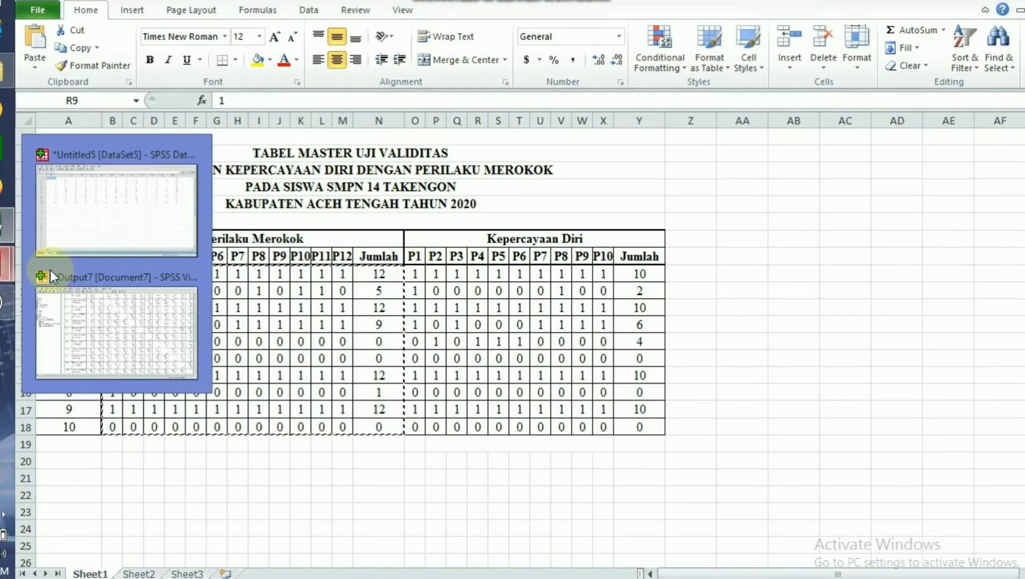
pyautogui.click(133, 322)
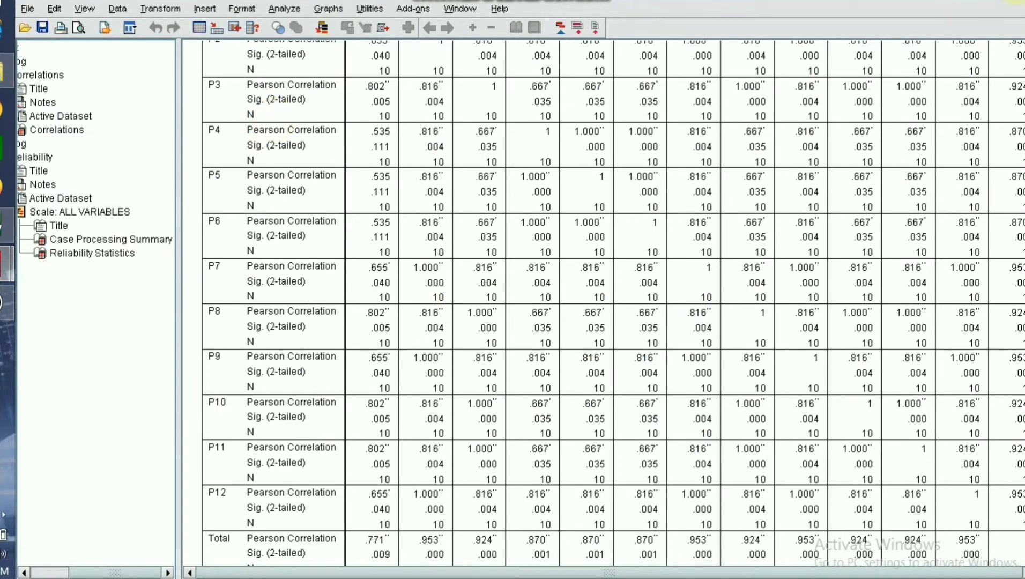
pyautogui.click(1020, 2)
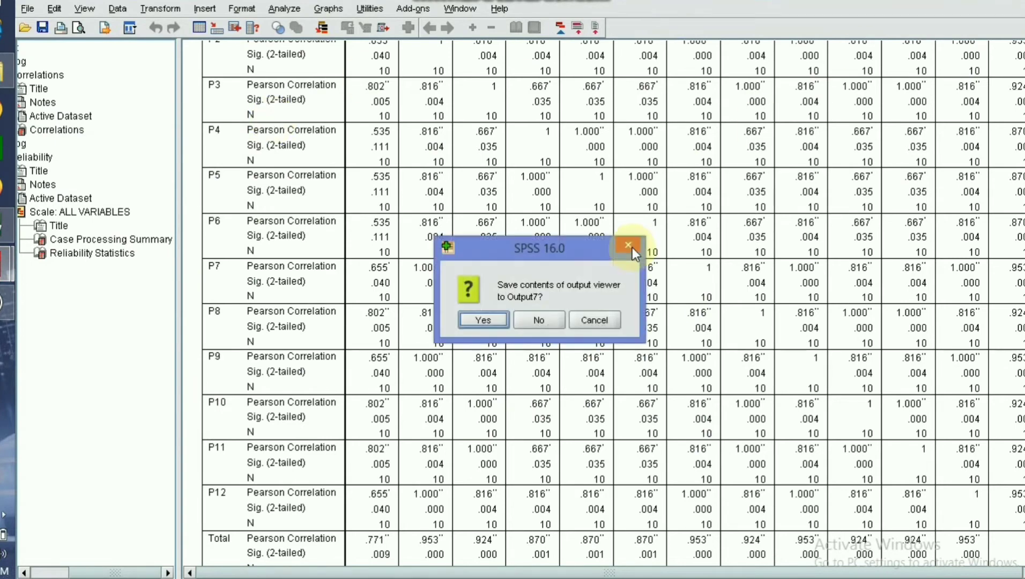
pyautogui.click(538, 319)
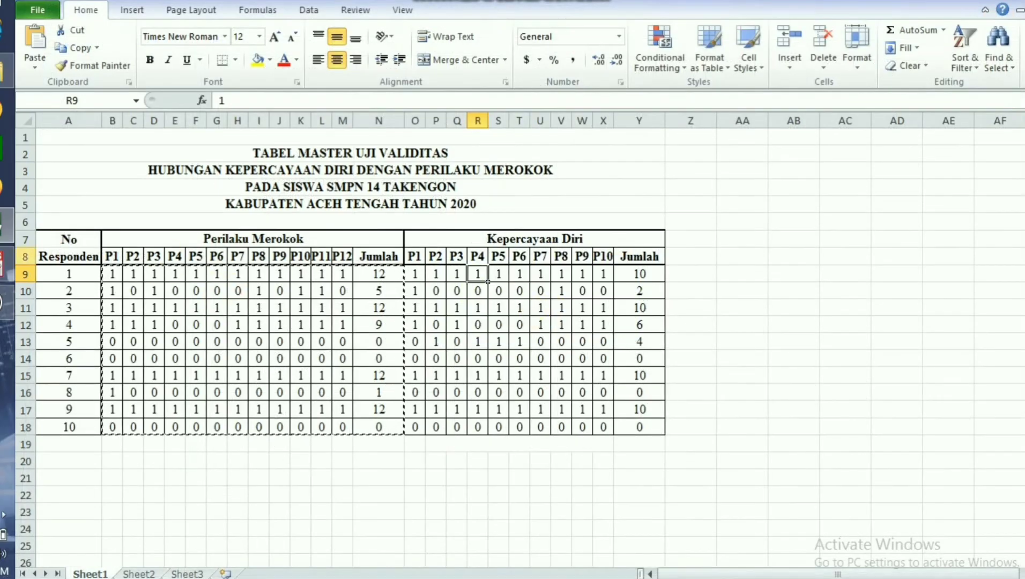
# Create a new empty dataset in SPSS and show its variable definitions.
pyautogui.click(5, 264)
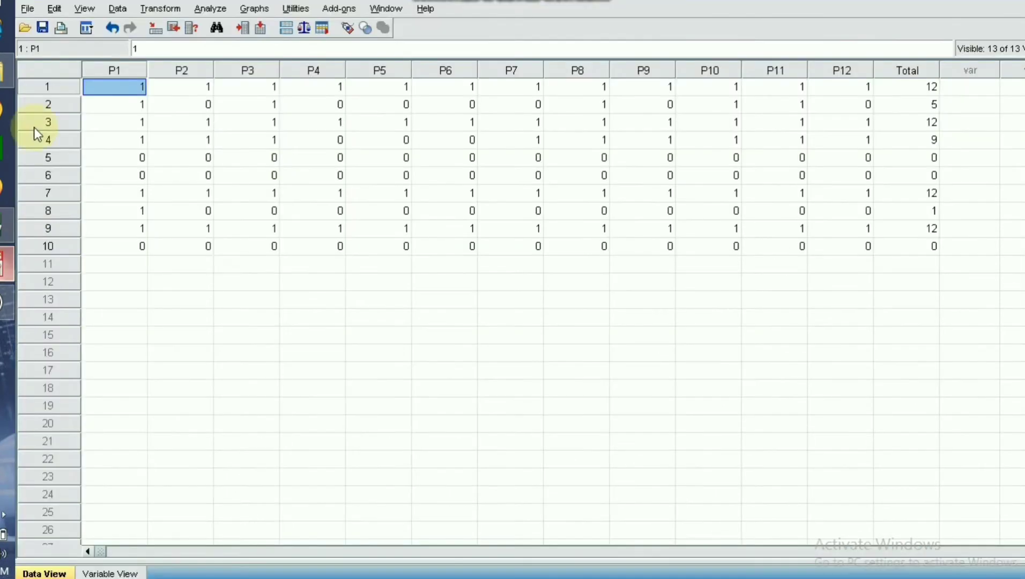
pyautogui.click(22, 9)
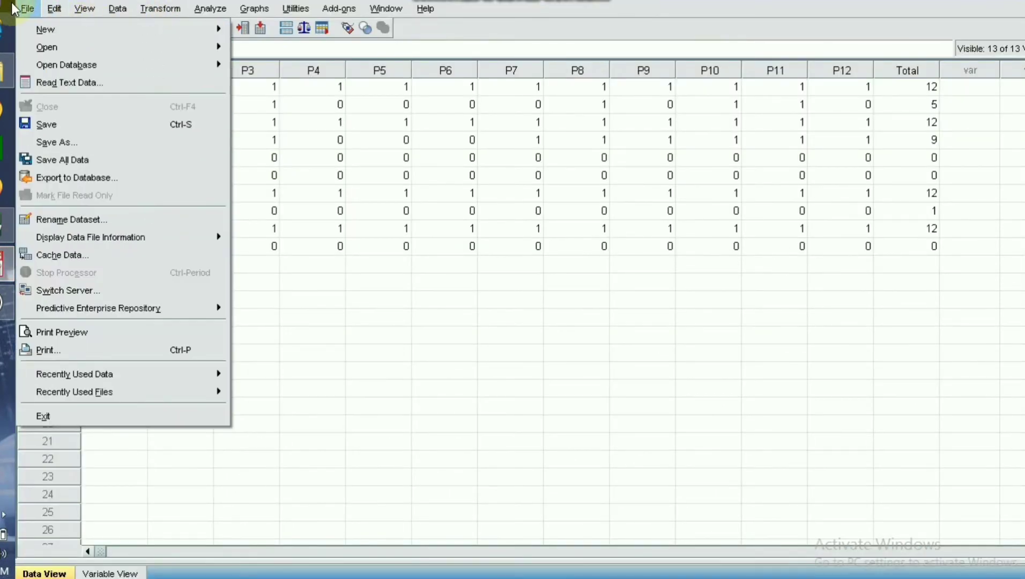
pyautogui.moveTo(176, 25)
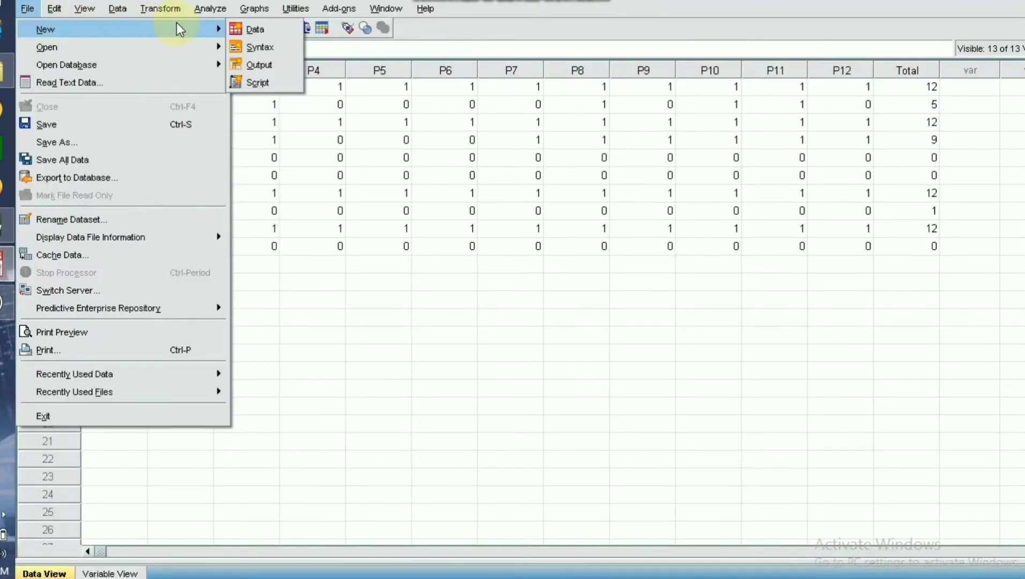
pyautogui.click(248, 29)
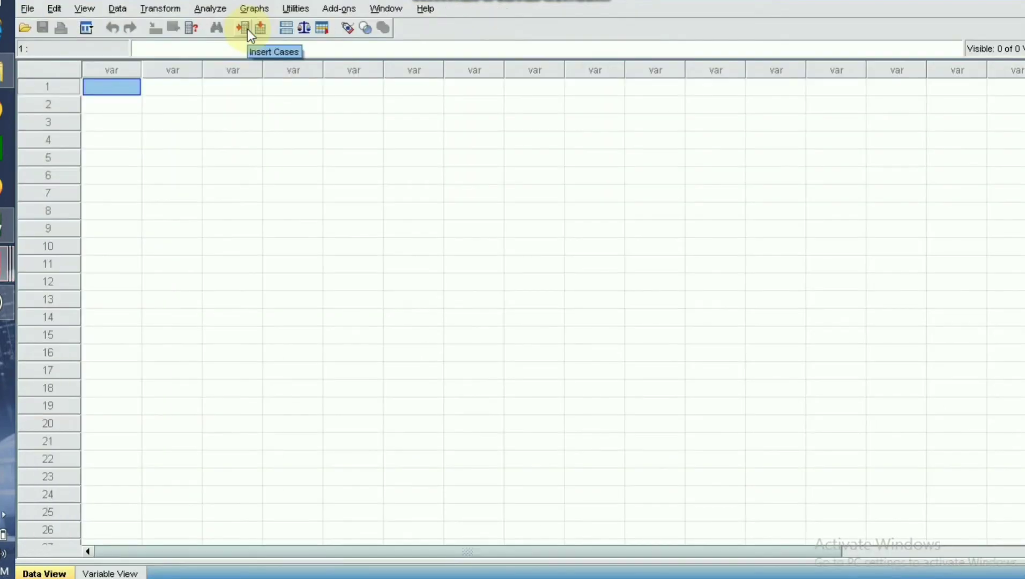
pyautogui.click(114, 572)
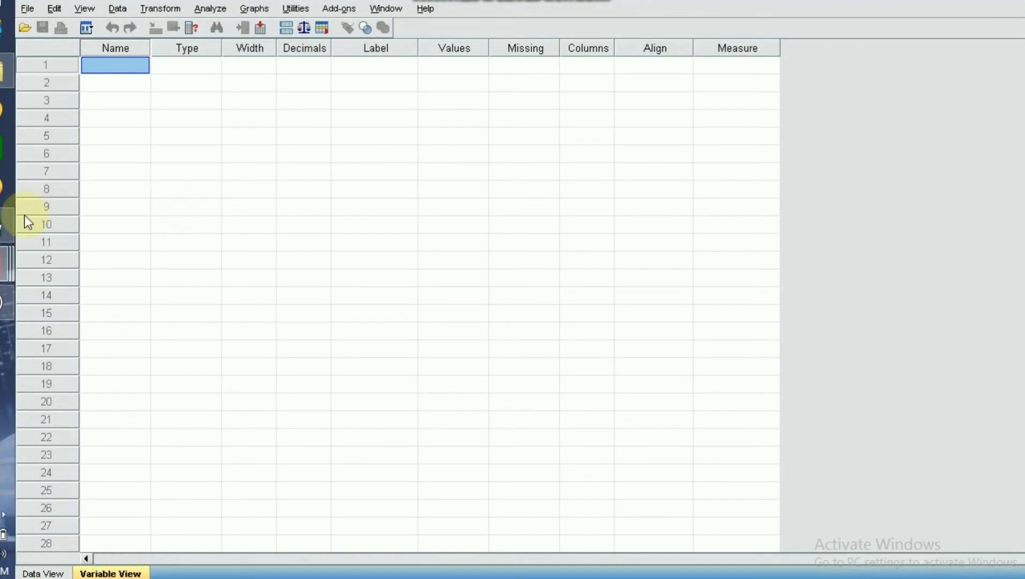
# Check the item headings in the Excel table and name the new dataset's first three variables P1, P2 and P3.
pyautogui.click(3, 224)
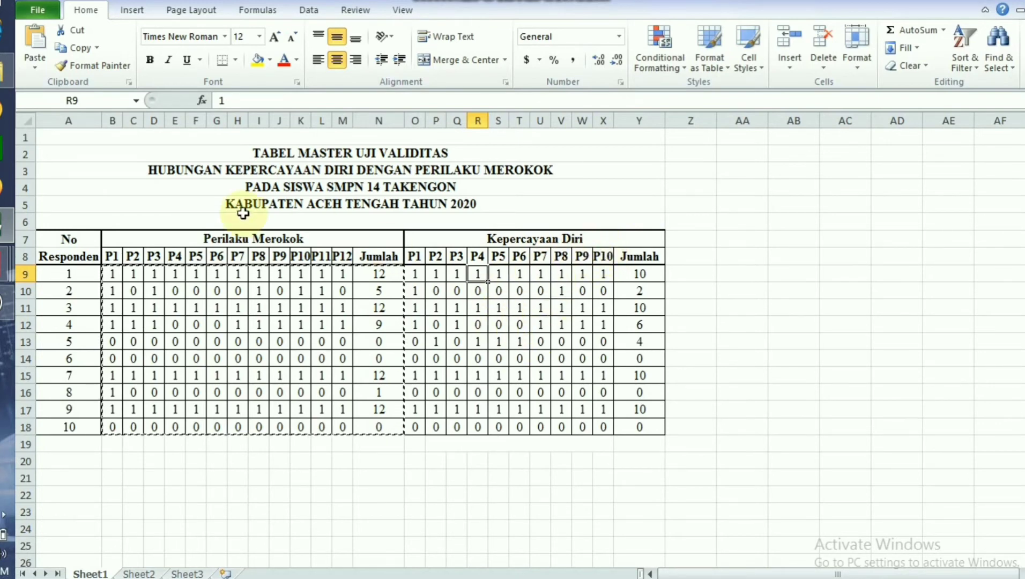
pyautogui.click(8, 223)
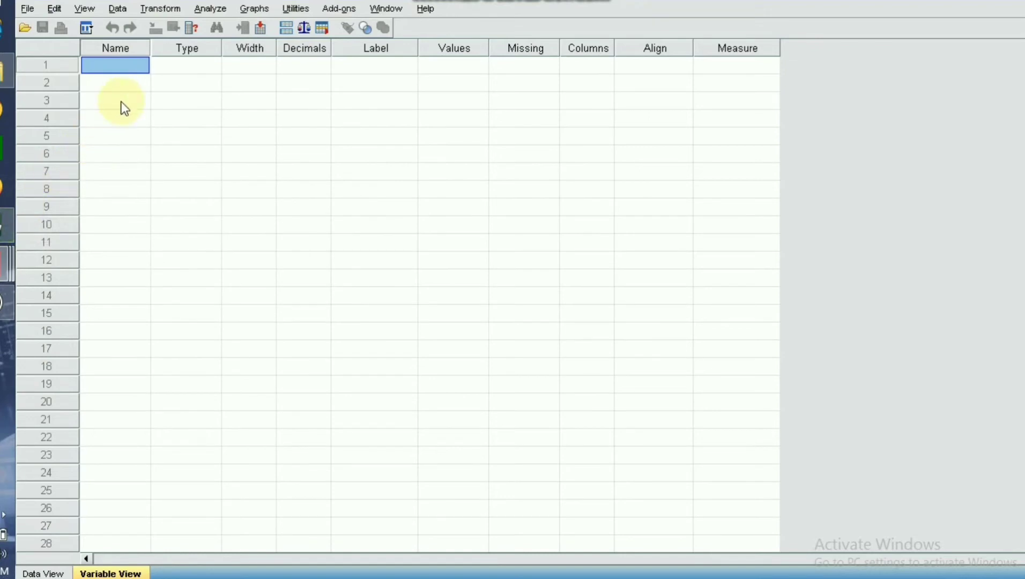
pyautogui.write('p1')
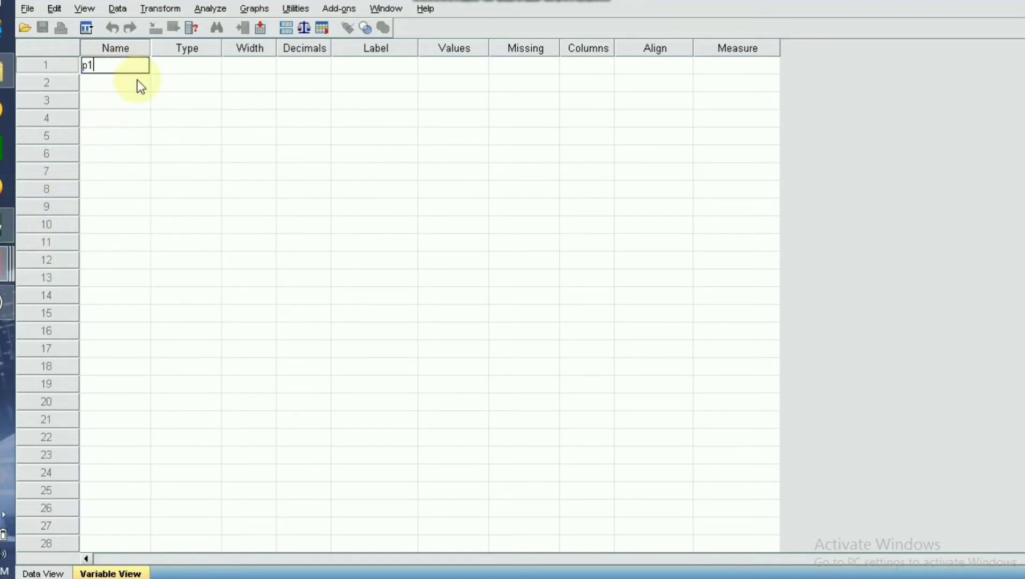
pyautogui.press('BackSpace')
pyautogui.press('BackSpace')
pyautogui.write('P1')
pyautogui.click(122, 86)
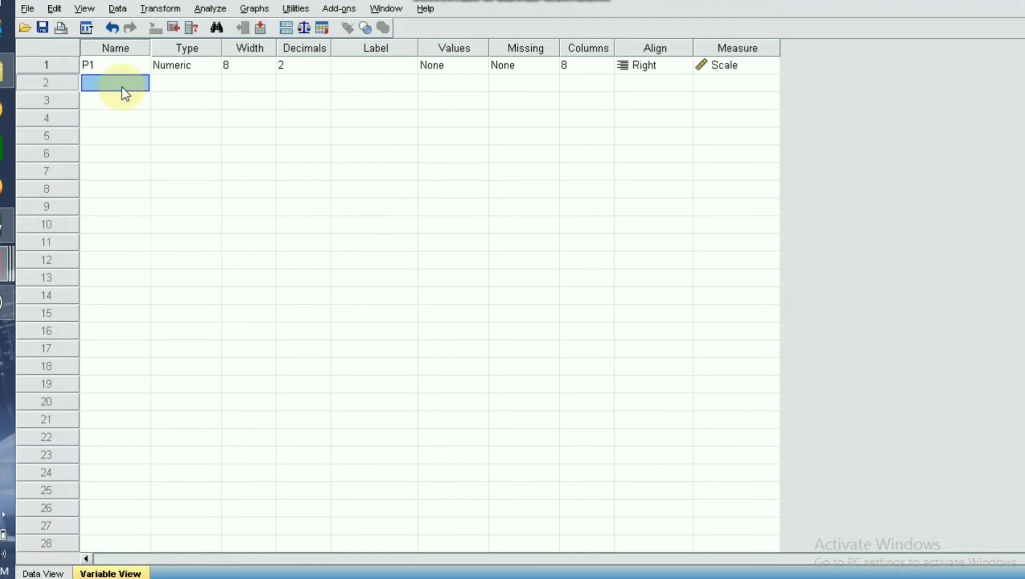
pyautogui.write('P2')
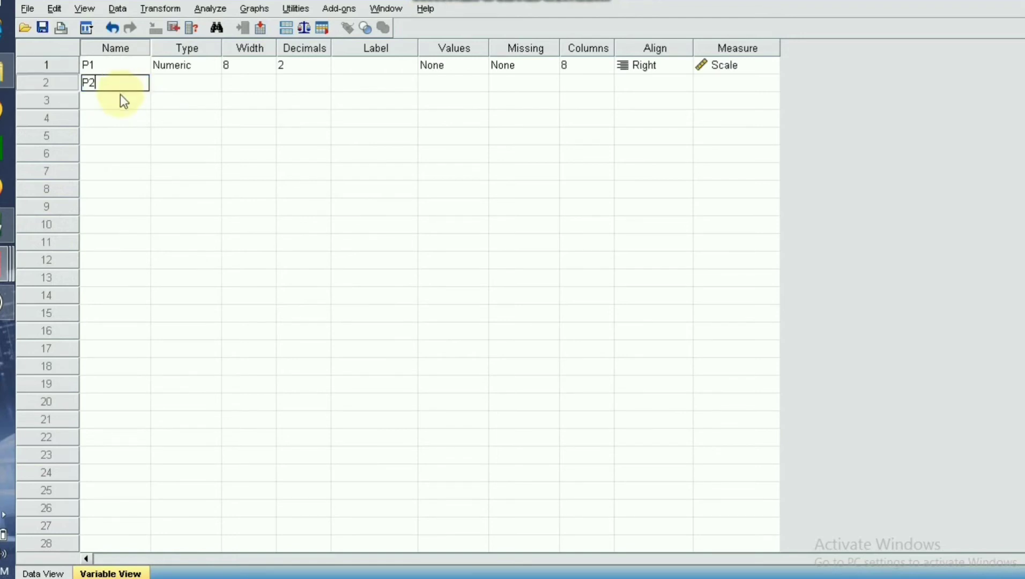
pyautogui.click(115, 102)
pyautogui.write('P3')
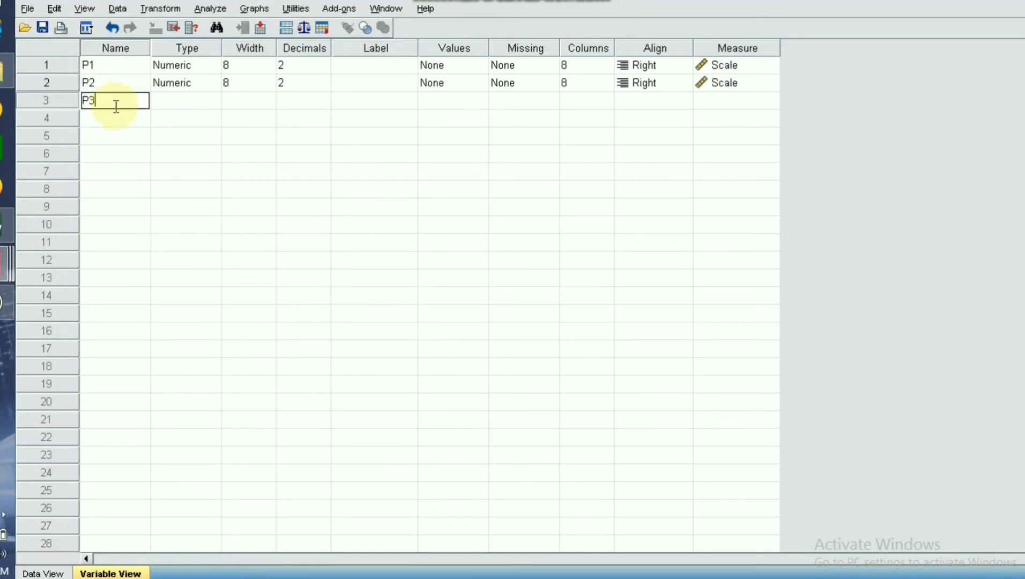
# Add four more variables in rows 4 to 7, named P4, P5, P6 and P7.
pyautogui.click(113, 121)
pyautogui.write('P4')
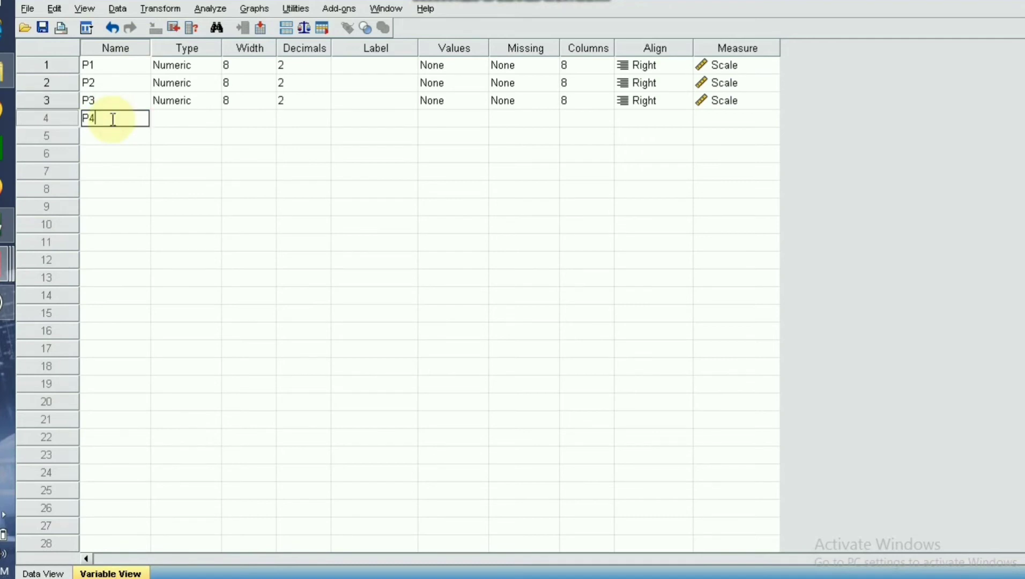
pyautogui.click(109, 141)
pyautogui.write('P5')
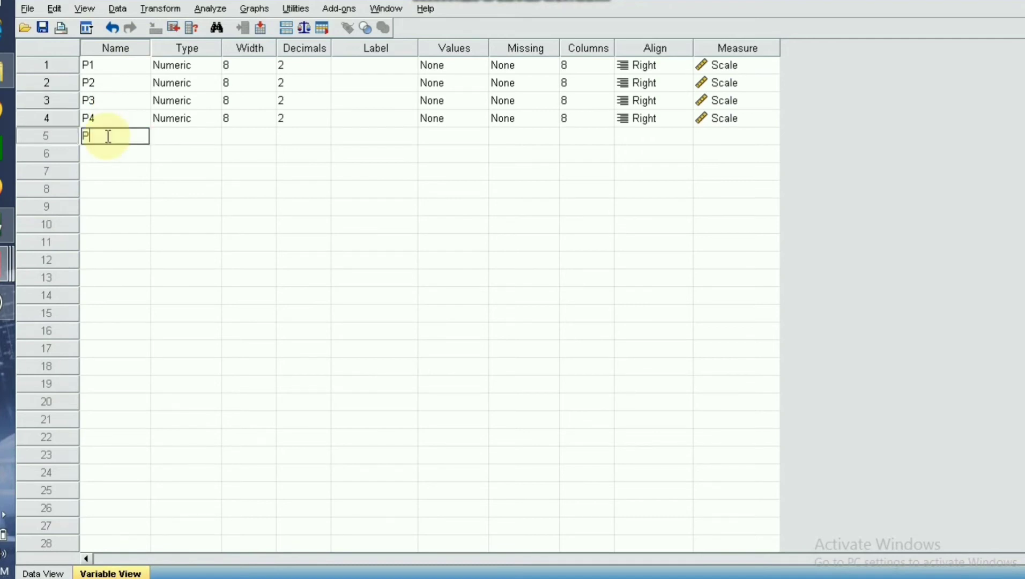
pyautogui.click(104, 151)
pyautogui.write('P6')
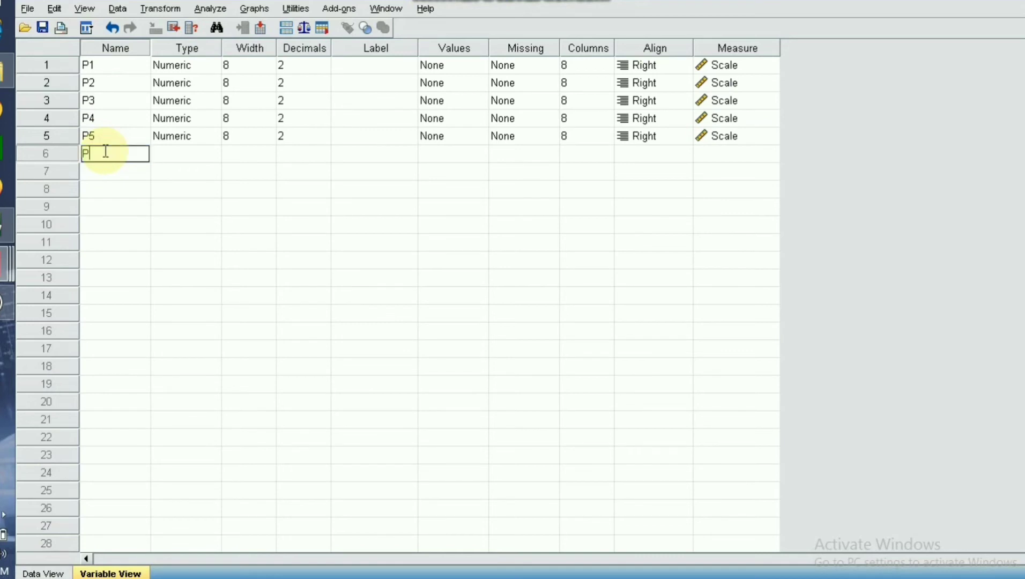
pyautogui.click(100, 169)
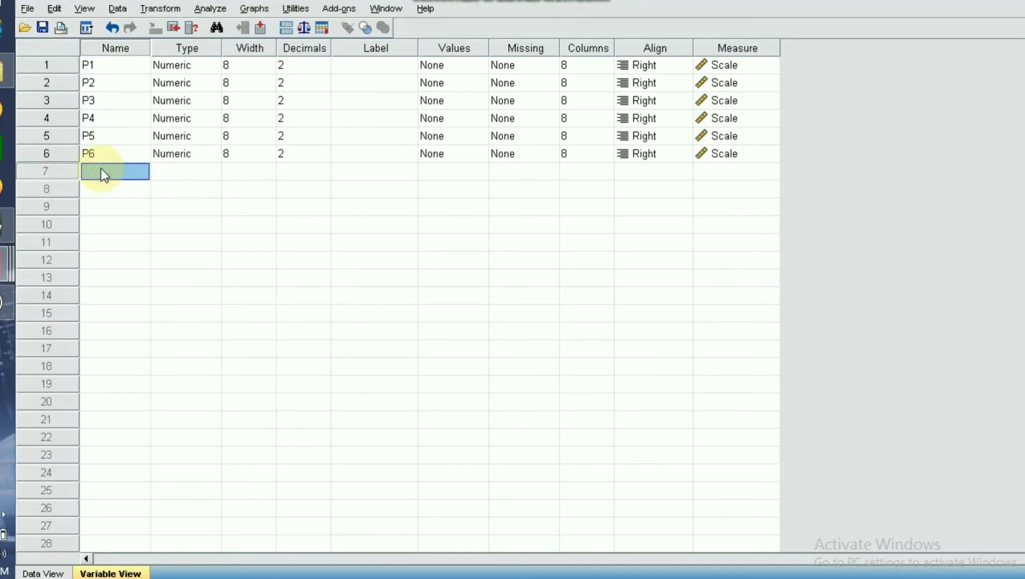
pyautogui.write('P7')
# Name the variables in rows 8 to 11 P8, P9, P10 and Total.
pyautogui.click(99, 183)
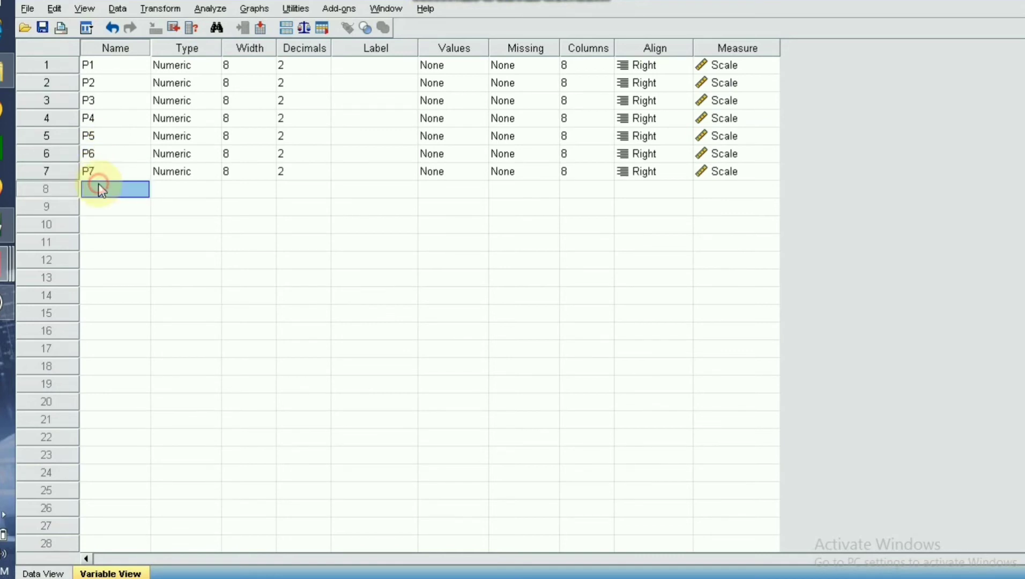
pyautogui.write('P8')
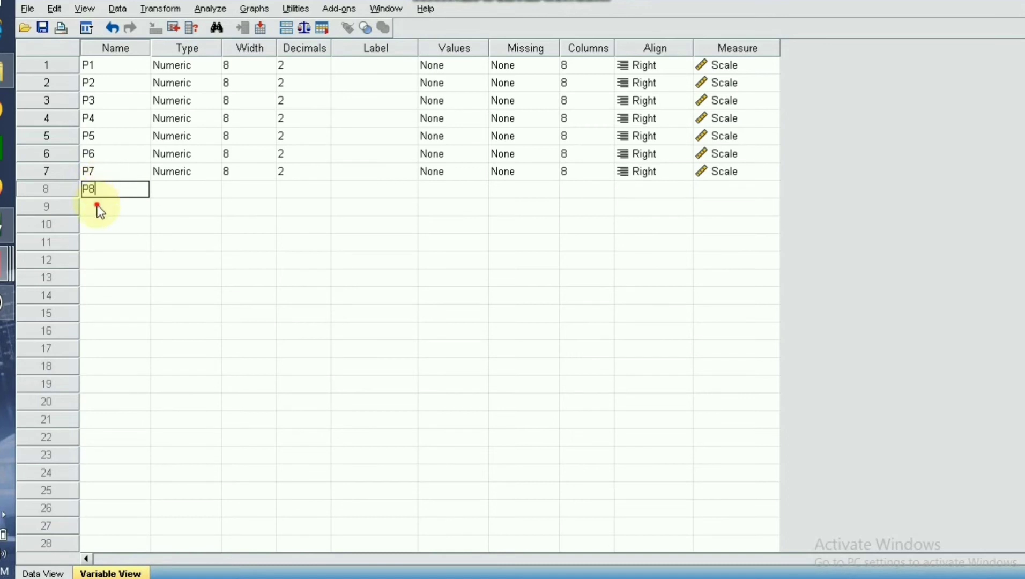
pyautogui.click(97, 206)
pyautogui.write('P9')
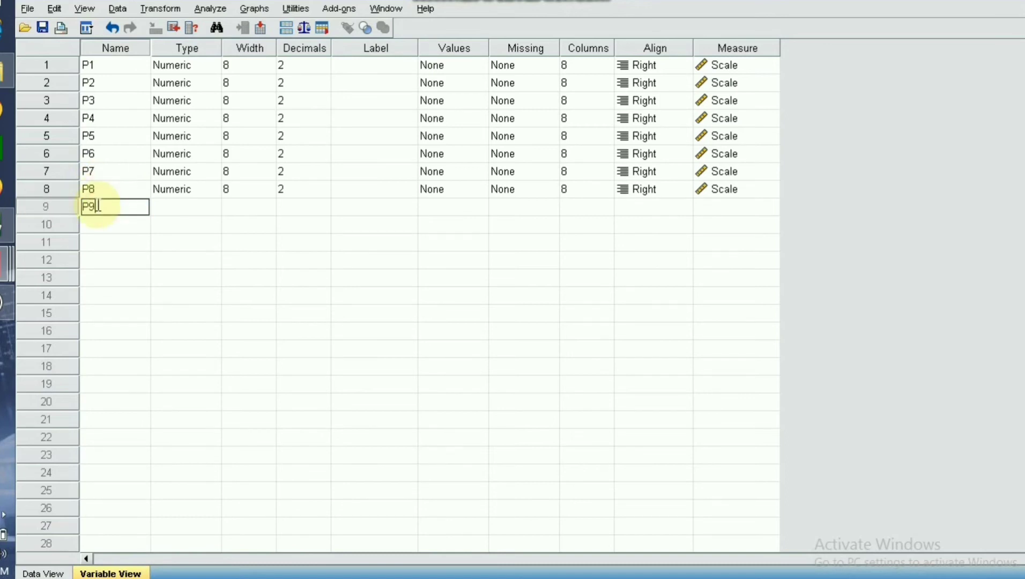
pyautogui.click(99, 227)
pyautogui.write('P10')
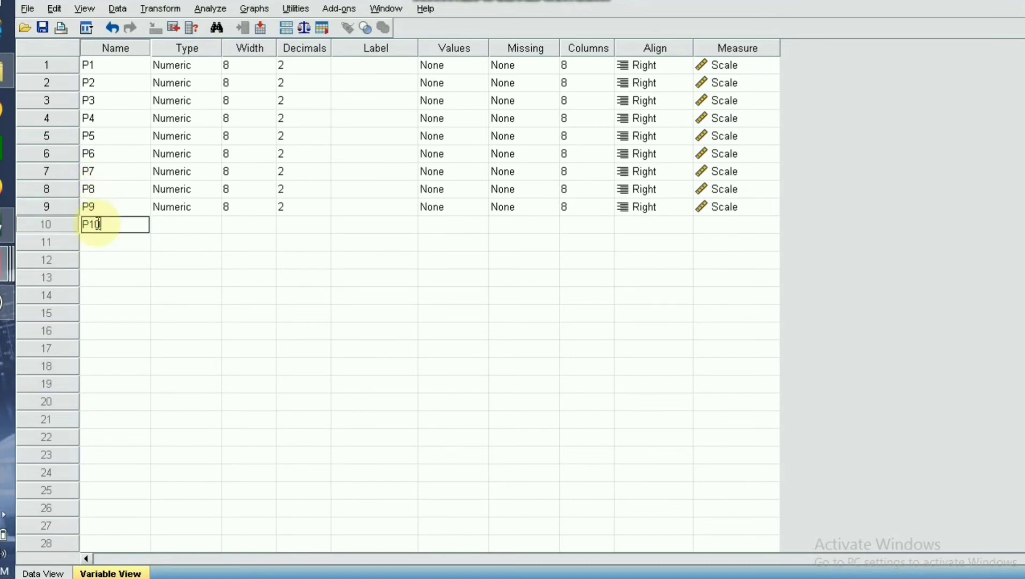
pyautogui.click(107, 240)
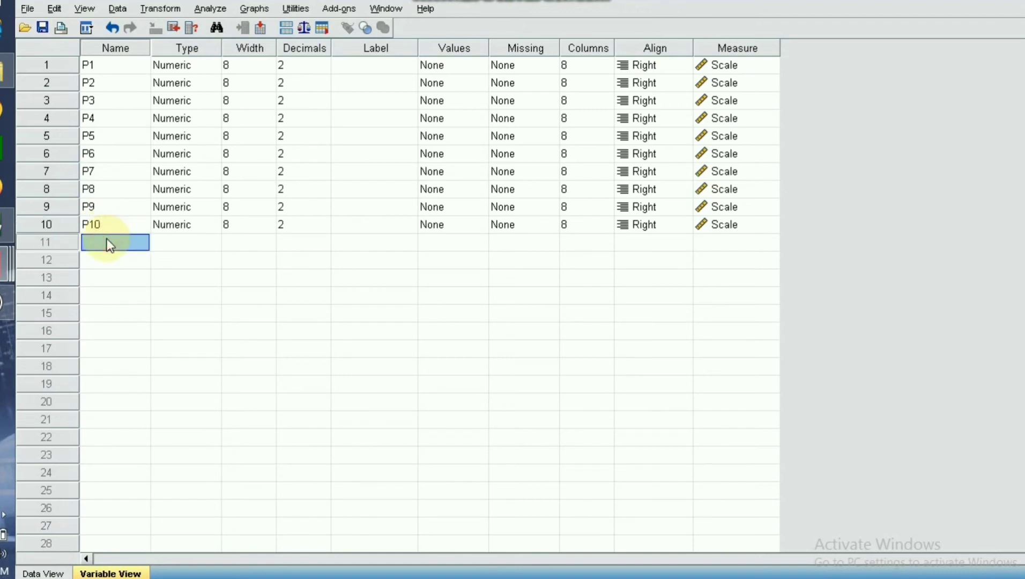
pyautogui.write('Total')
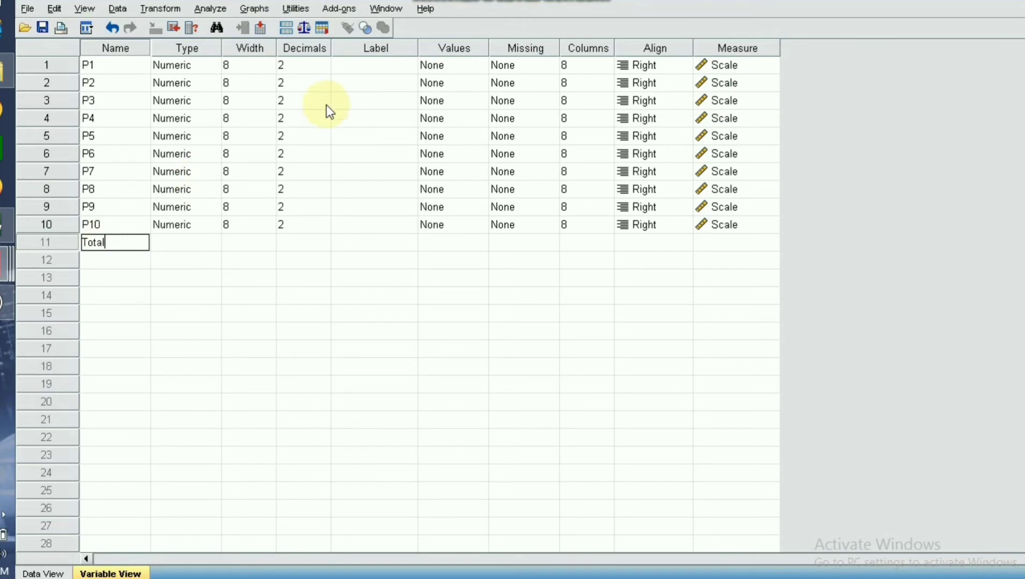
# Set the decimals of variables P1 through P5 to 0.
pyautogui.click(326, 69)
pyautogui.click(327, 69)
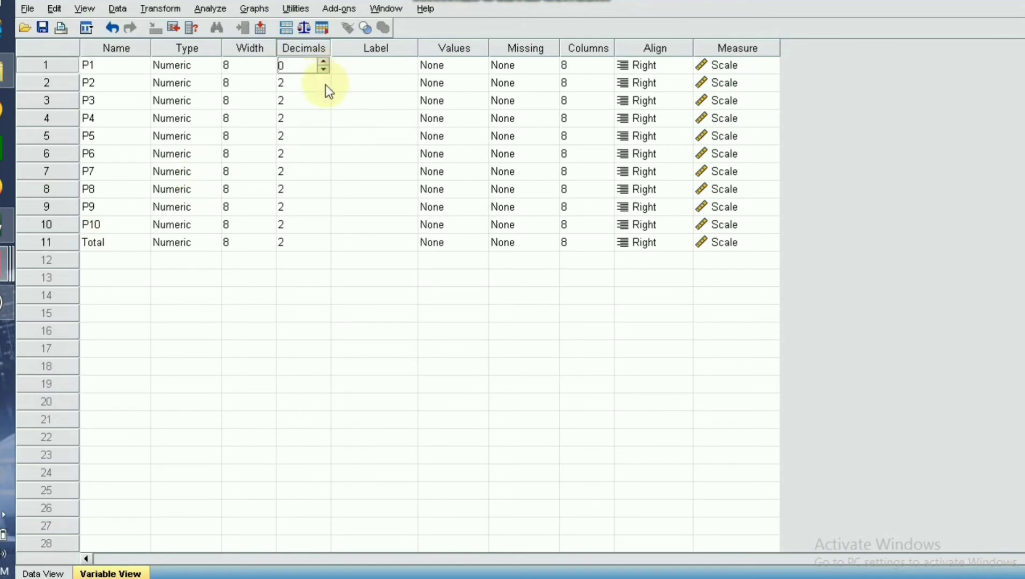
pyautogui.click(325, 85)
pyautogui.click(325, 85)
pyautogui.click(324, 85)
pyautogui.click(324, 102)
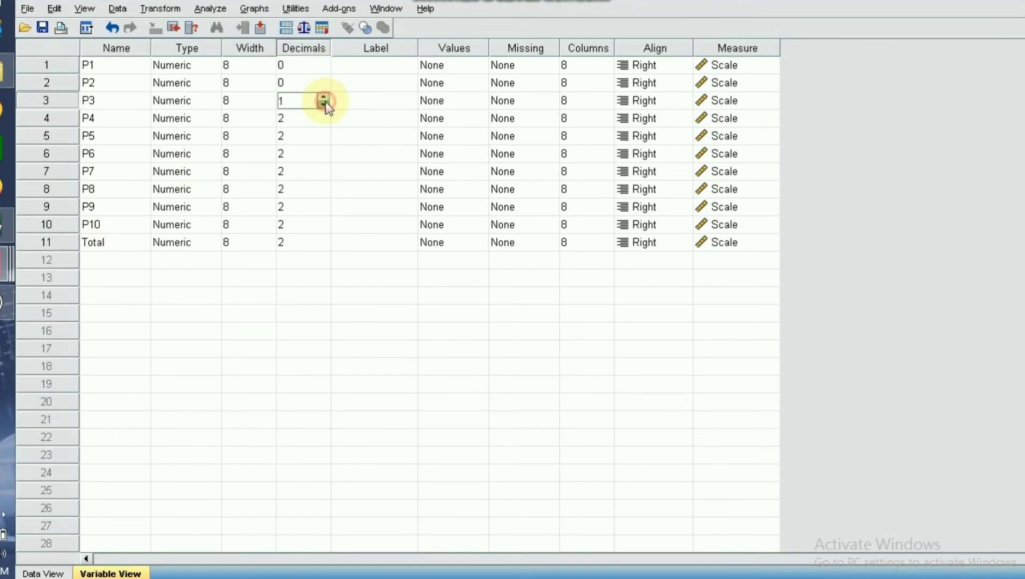
pyautogui.click(324, 102)
pyautogui.click(325, 102)
pyautogui.click(319, 120)
pyautogui.click(320, 119)
pyautogui.click(320, 119)
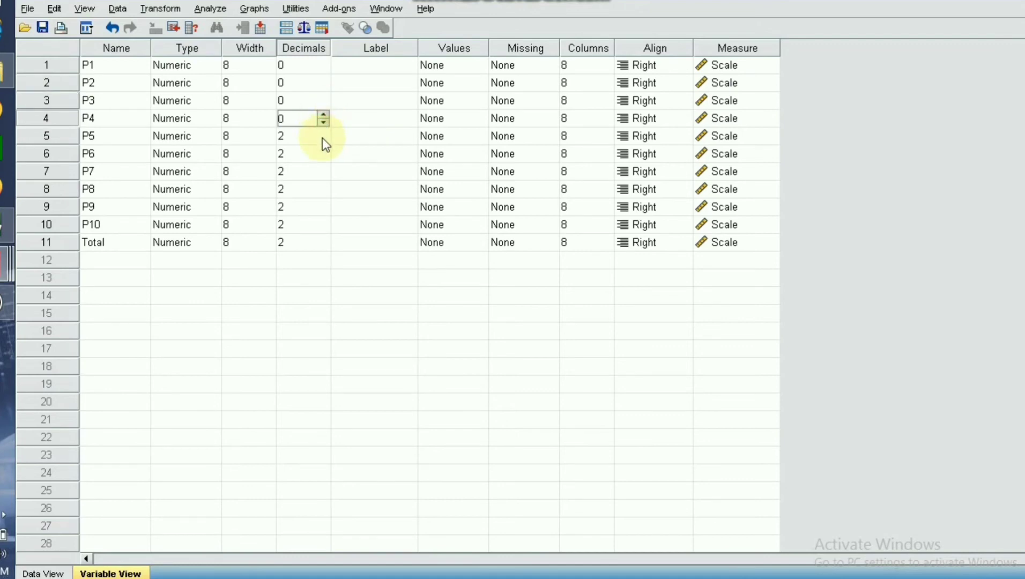
pyautogui.click(321, 137)
pyautogui.click(323, 140)
pyautogui.click(323, 140)
# Set the decimals of variables P6 through P10 and Total to 0.
pyautogui.click(322, 160)
pyautogui.click(322, 160)
pyautogui.click(322, 160)
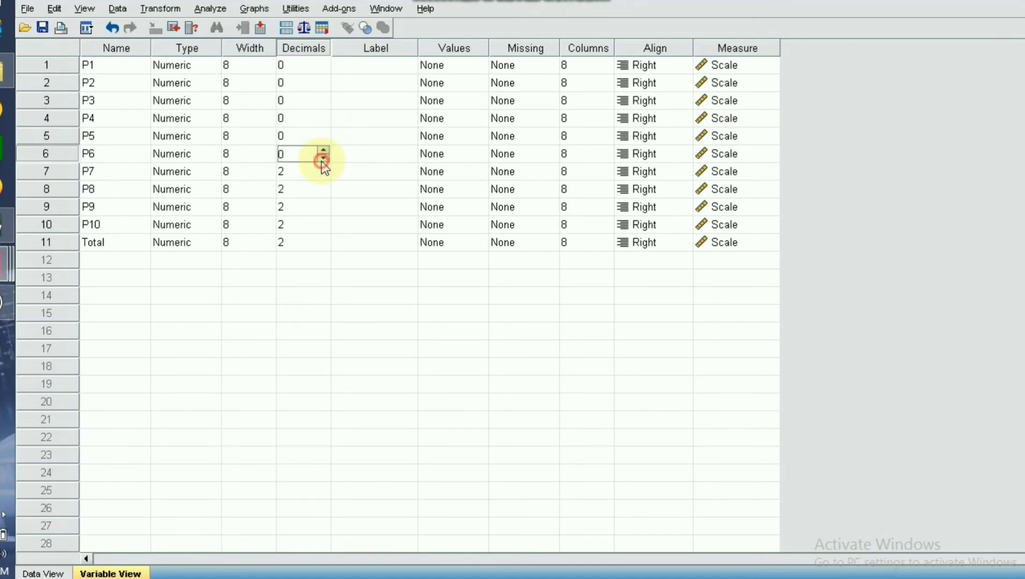
pyautogui.click(323, 174)
pyautogui.click(323, 175)
pyautogui.click(323, 175)
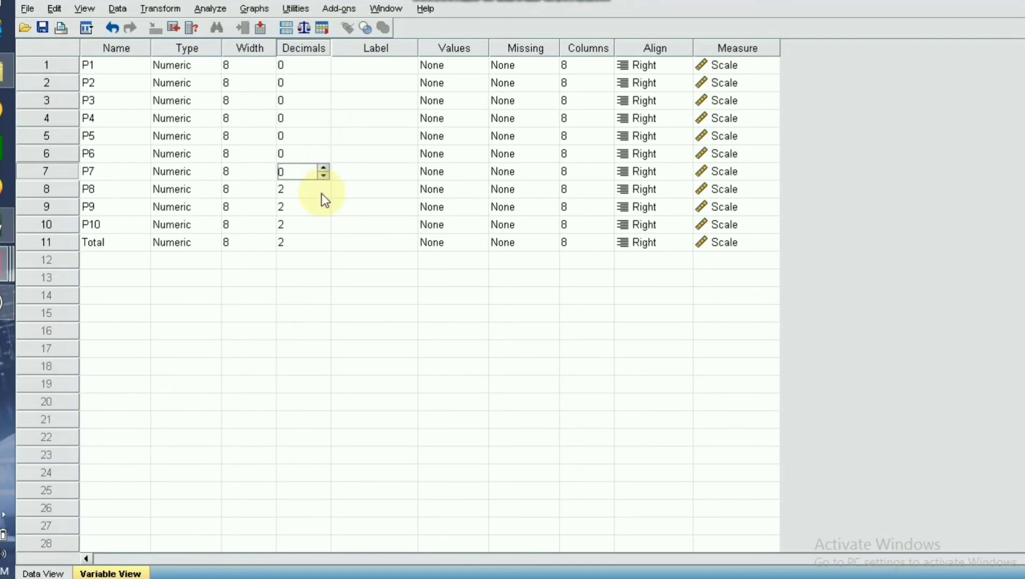
pyautogui.click(322, 193)
pyautogui.click(322, 193)
pyautogui.click(322, 193)
pyautogui.click(322, 207)
pyautogui.click(323, 210)
pyautogui.click(324, 211)
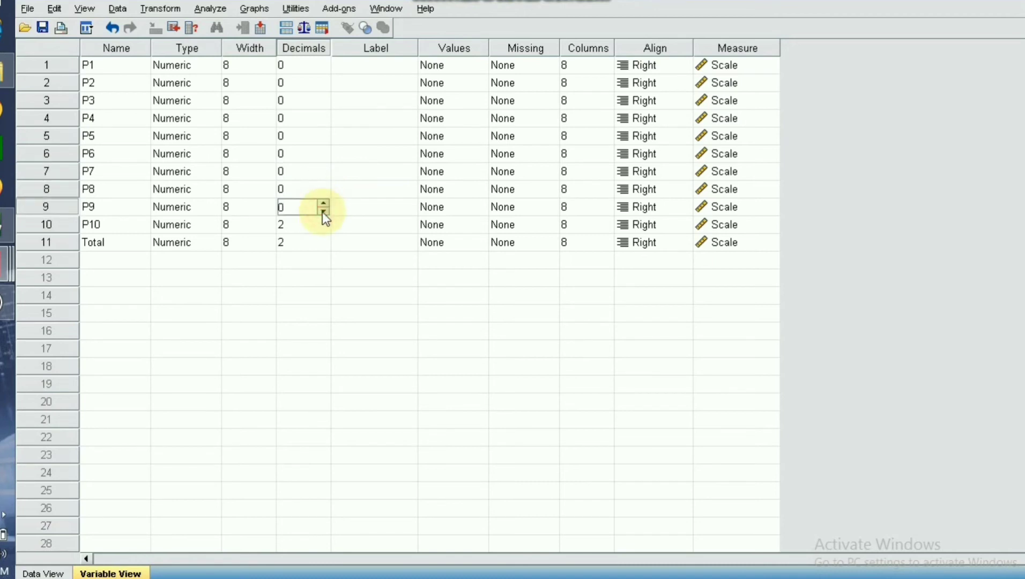
pyautogui.click(323, 229)
pyautogui.click(322, 229)
pyautogui.click(322, 229)
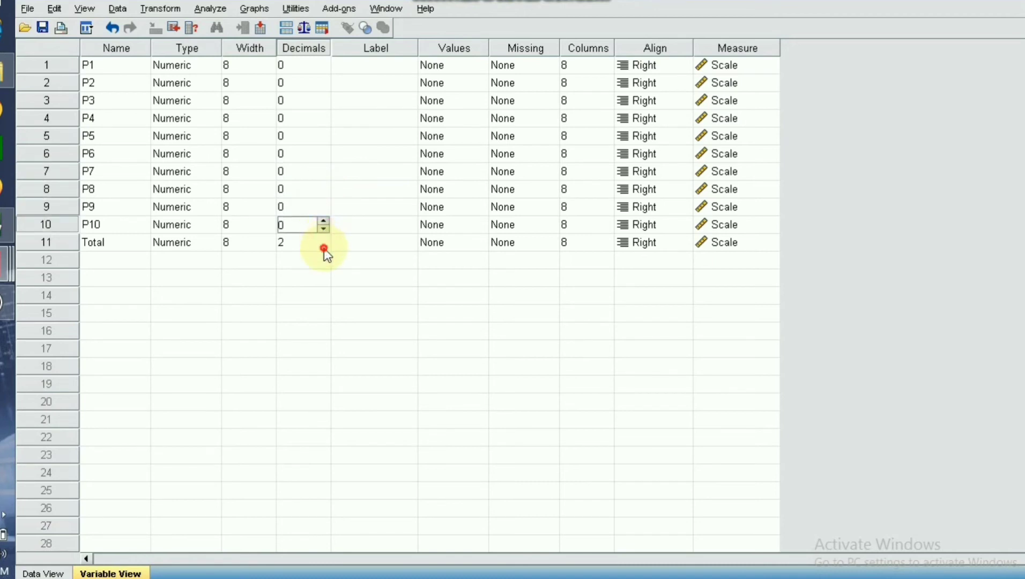
pyautogui.click(323, 248)
pyautogui.click(323, 247)
pyautogui.click(324, 247)
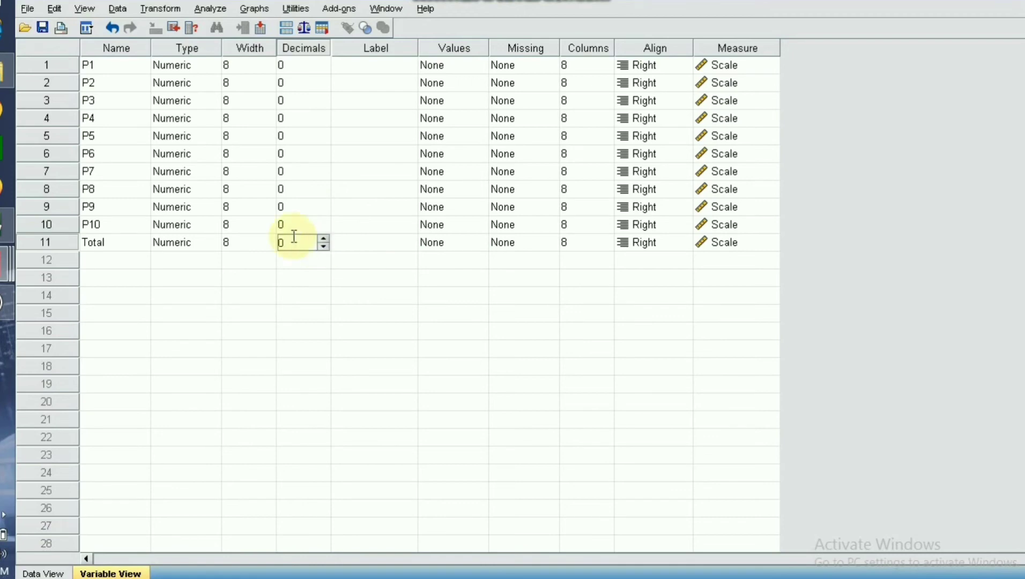
# Show the dataset's data sheet and copy the Kepercayaan Diri scores for P1 to P10 and Jumlah, cells O9:Y18, from the Excel table.
pyautogui.click(41, 573)
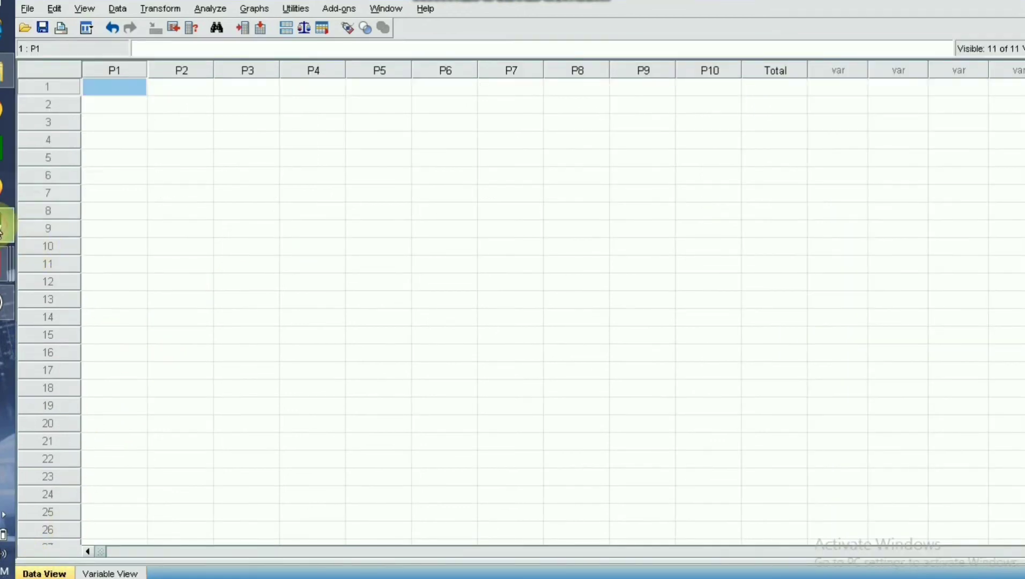
pyautogui.click(2, 228)
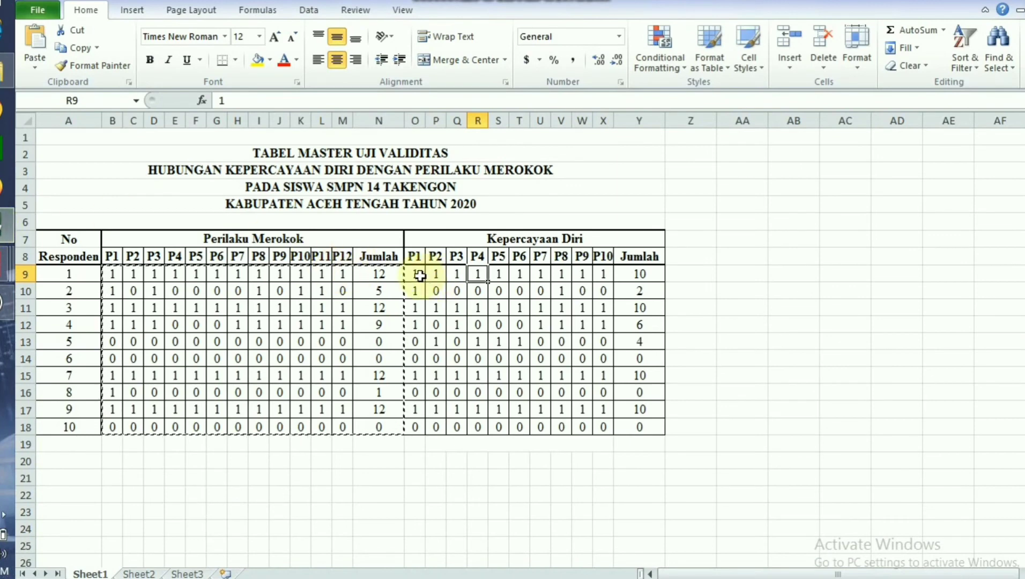
pyautogui.moveTo(415, 273); pyautogui.dragTo(639, 427)
pyautogui.rightClick(514, 321)
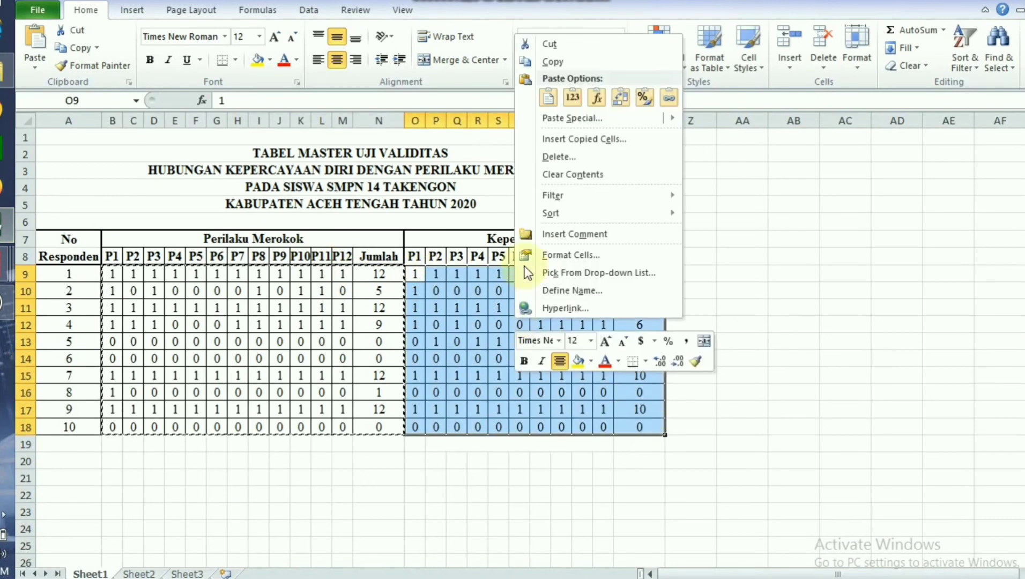
pyautogui.click(581, 59)
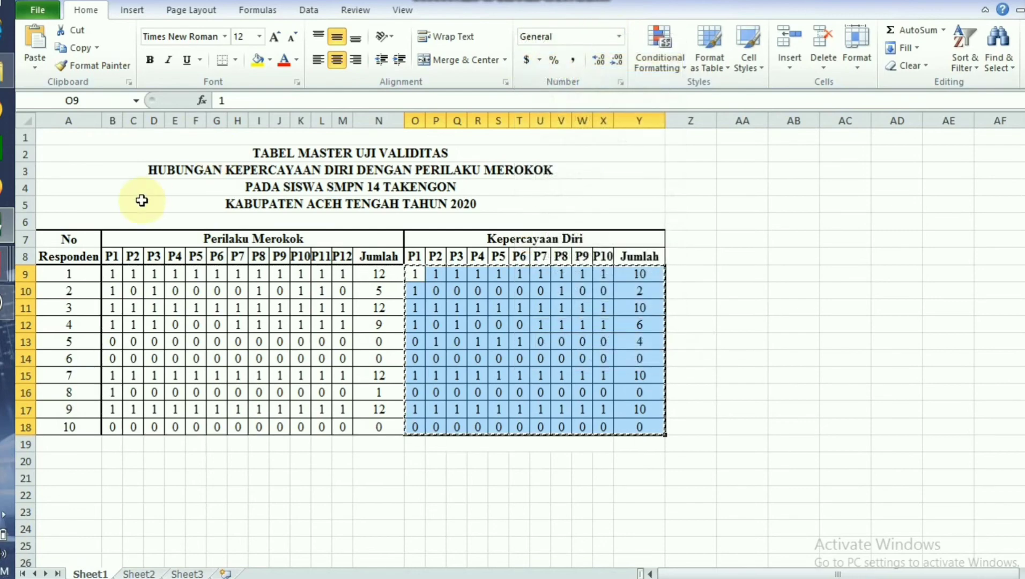
# Switch back to the SPSS dataset DataSet6 and paste the copied scores starting at row 1 of P1, repeating the paste once.
pyautogui.click(6, 265)
pyautogui.moveTo(128, 269)
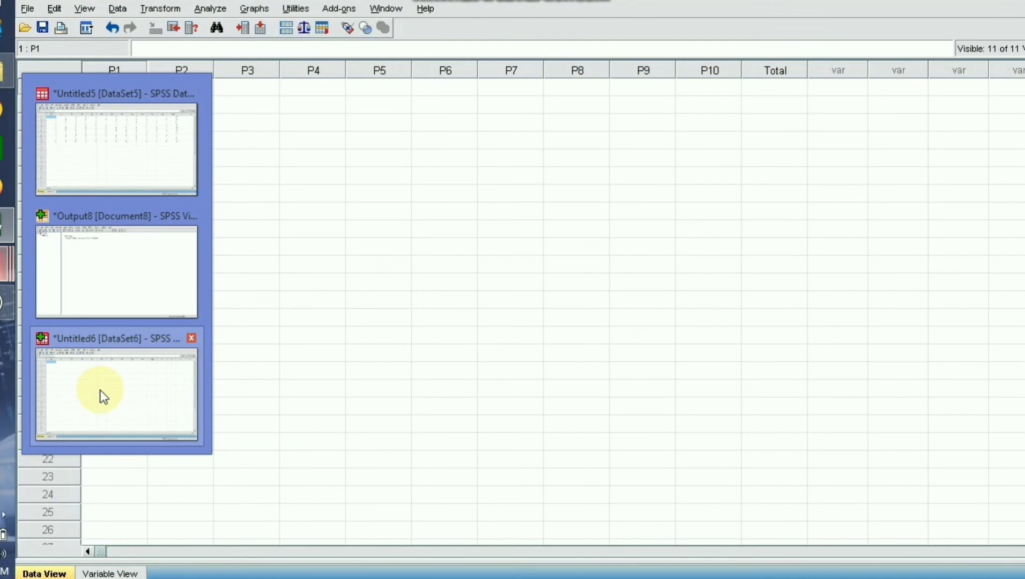
pyautogui.click(104, 397)
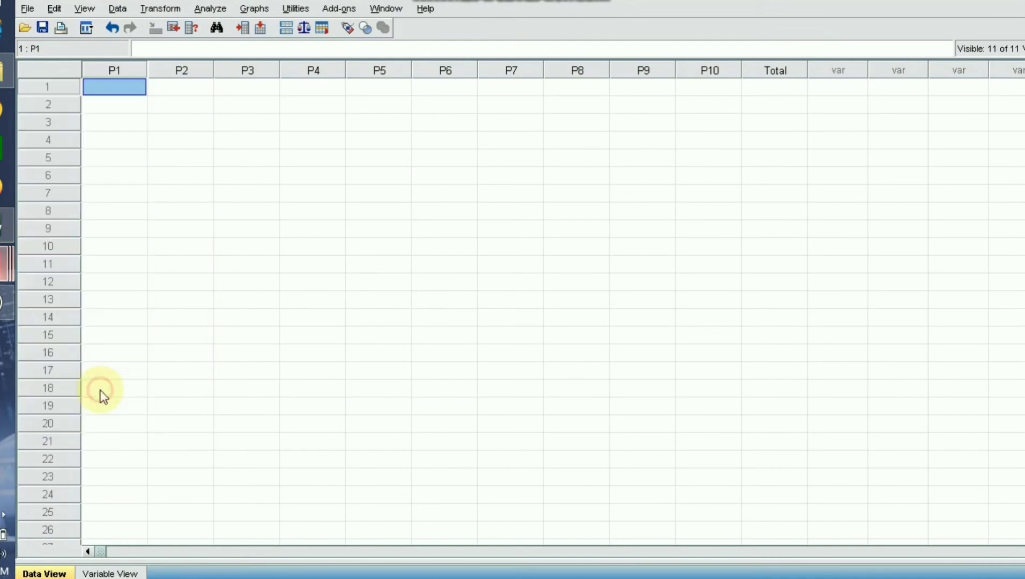
pyautogui.rightClick(108, 82)
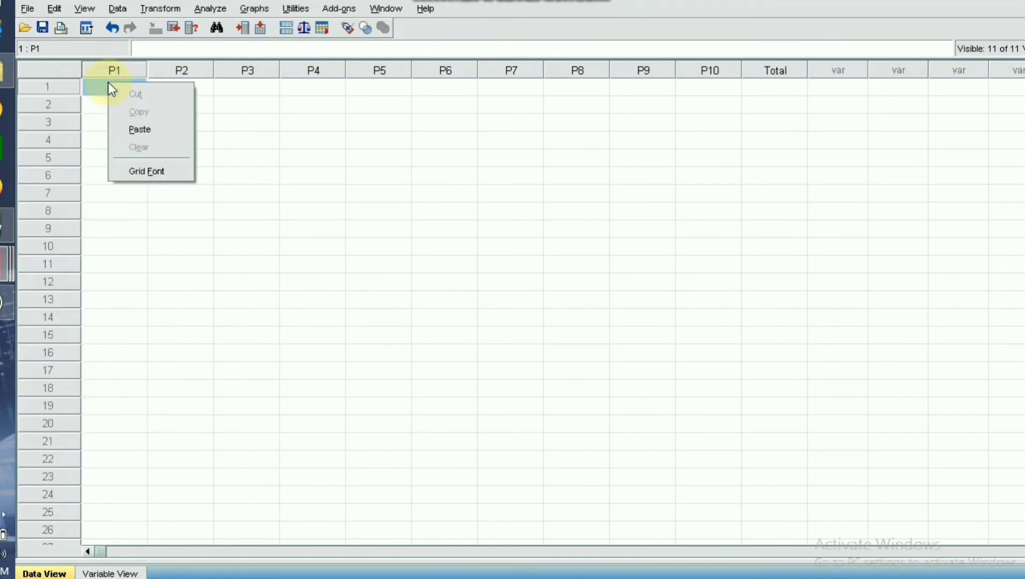
pyautogui.click(141, 128)
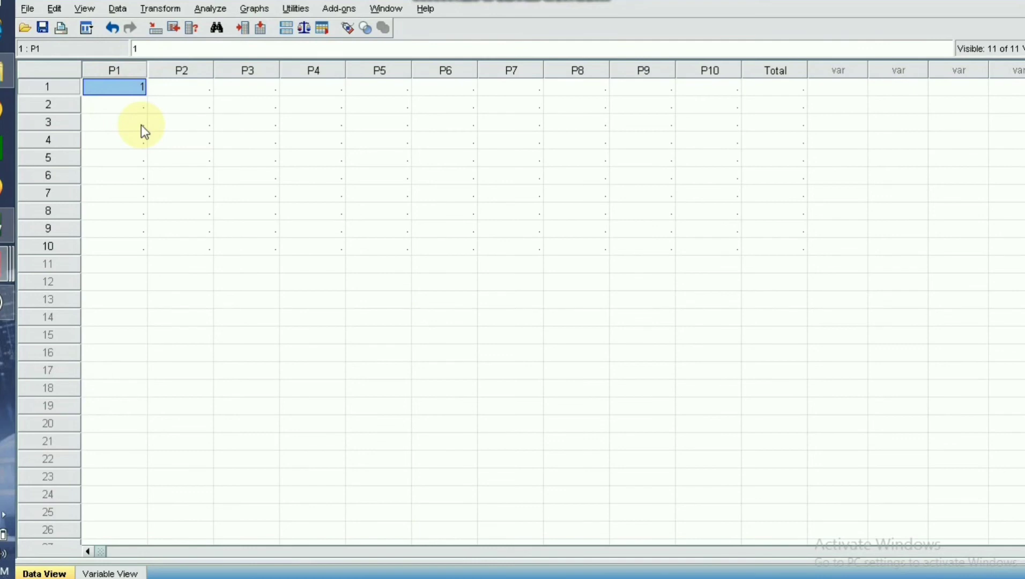
pyautogui.rightClick(127, 89)
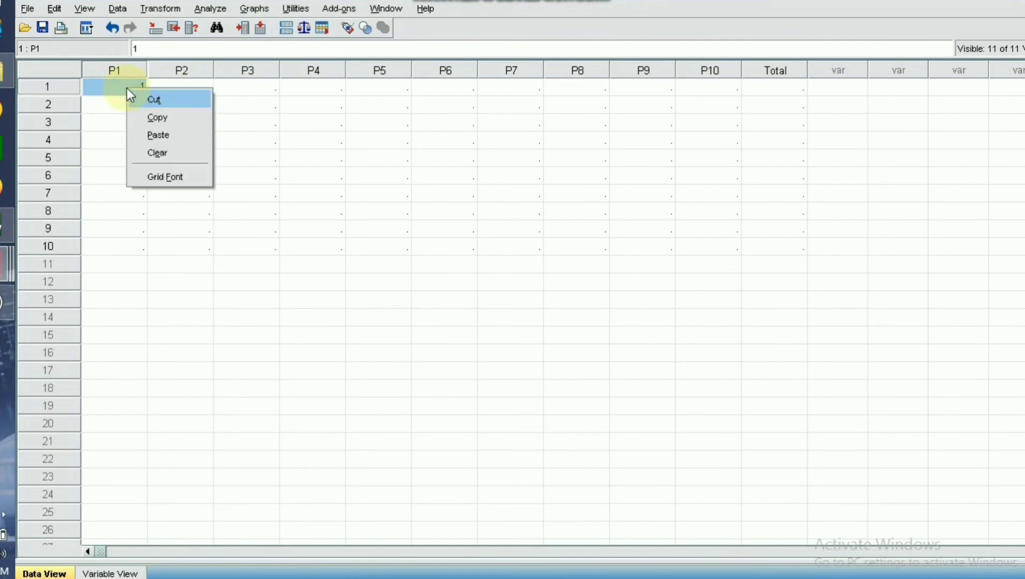
pyautogui.click(161, 132)
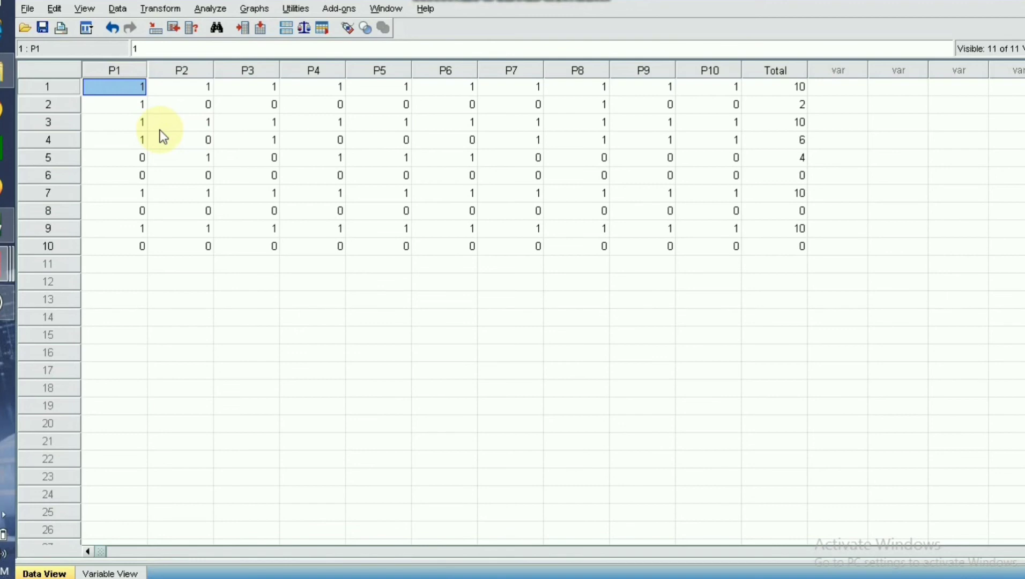
# Run a two-tailed bivariate Pearson correlation on P1 to P10 and Total, and review each item's correlation with Total.
pyautogui.click(209, 9)
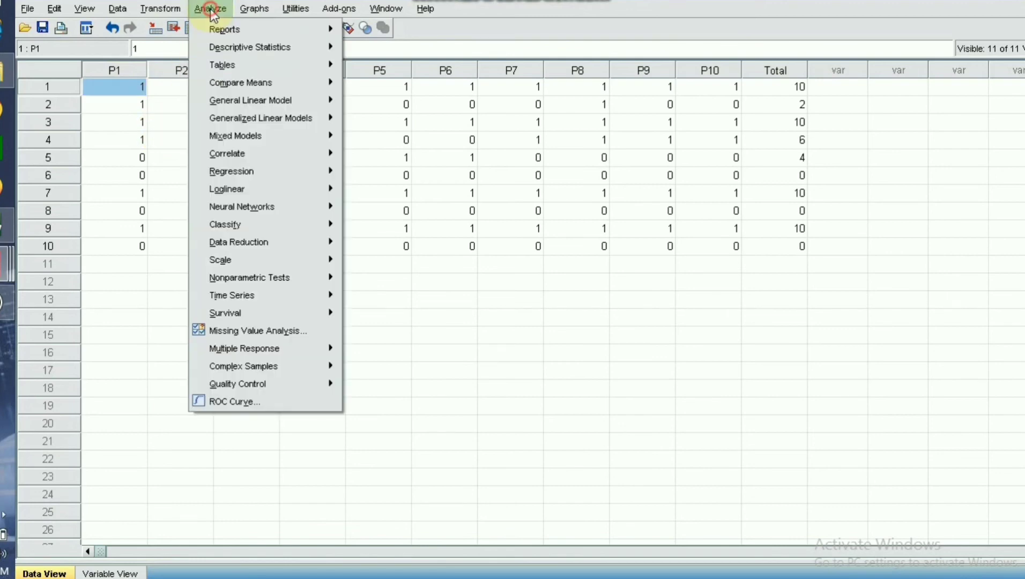
pyautogui.moveTo(248, 148)
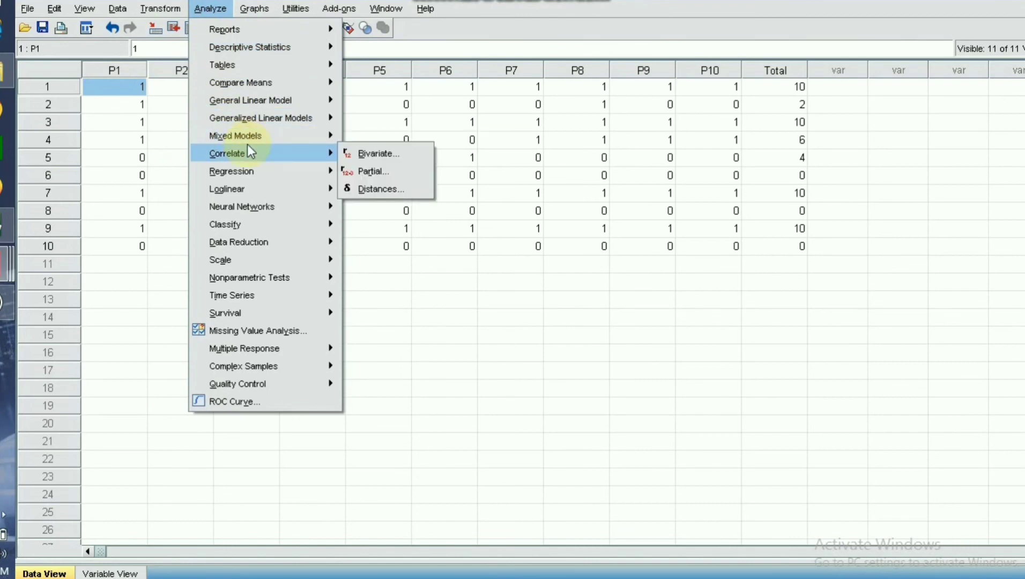
pyautogui.click(377, 152)
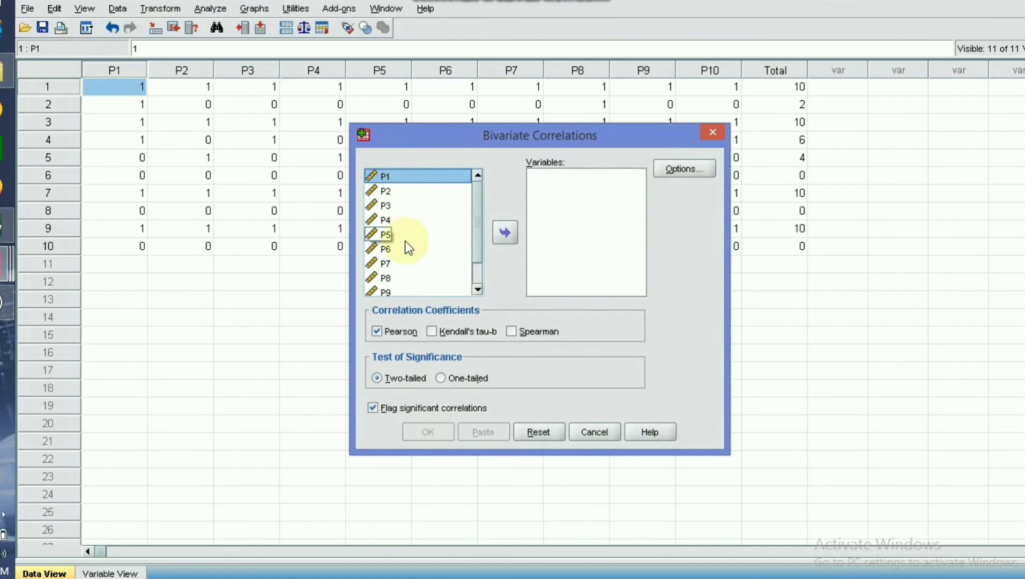
pyautogui.hotkey('ctrl', 'a')
pyautogui.click(505, 232)
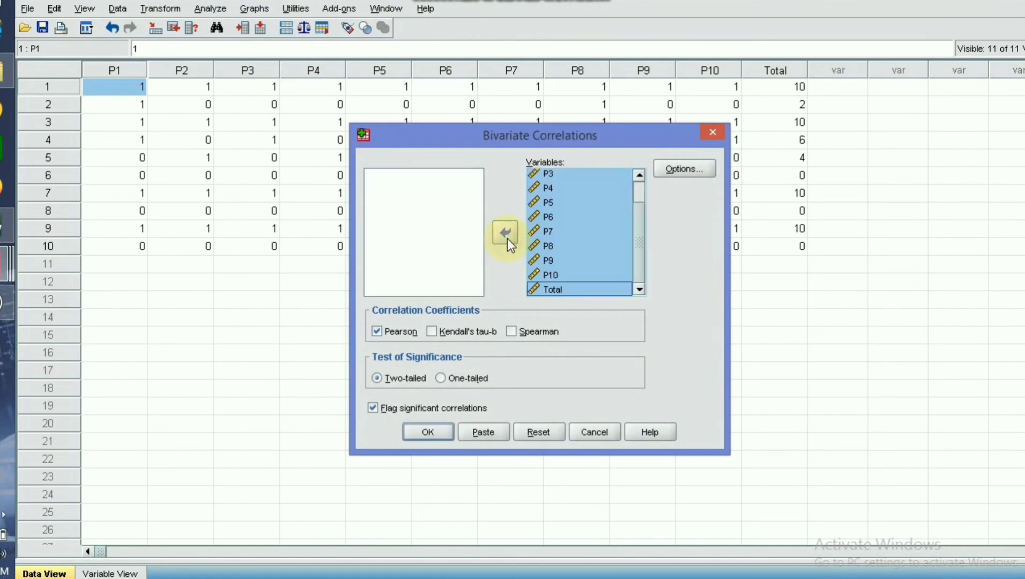
pyautogui.click(433, 432)
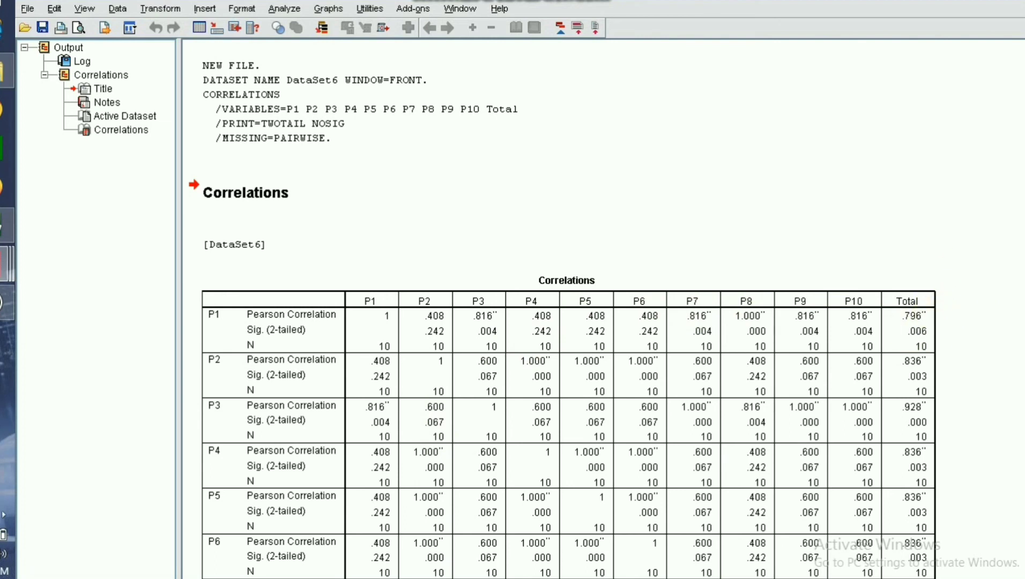
pyautogui.scroll(-5, 562, 311)
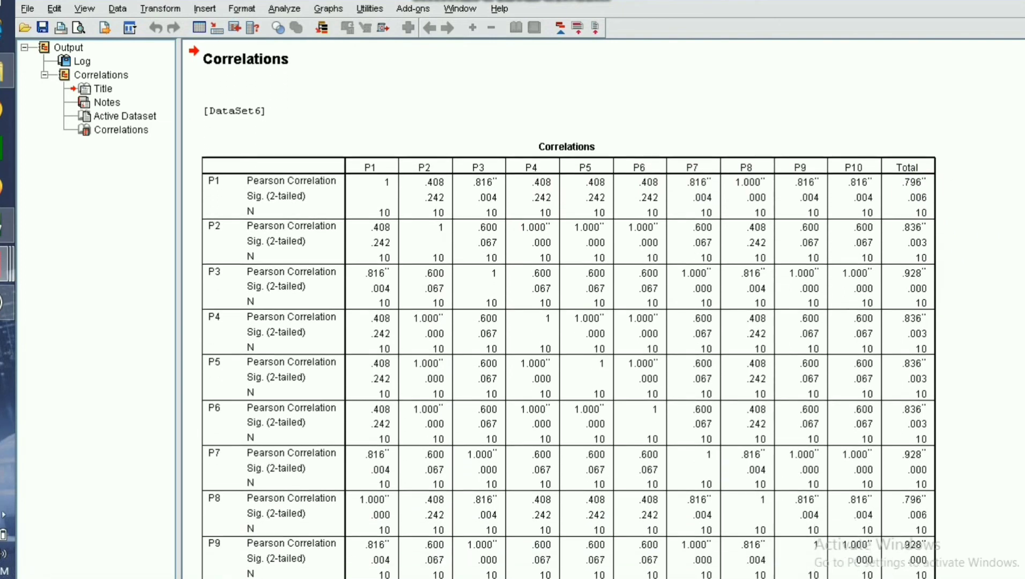
pyautogui.scroll(-1, 928, 161)
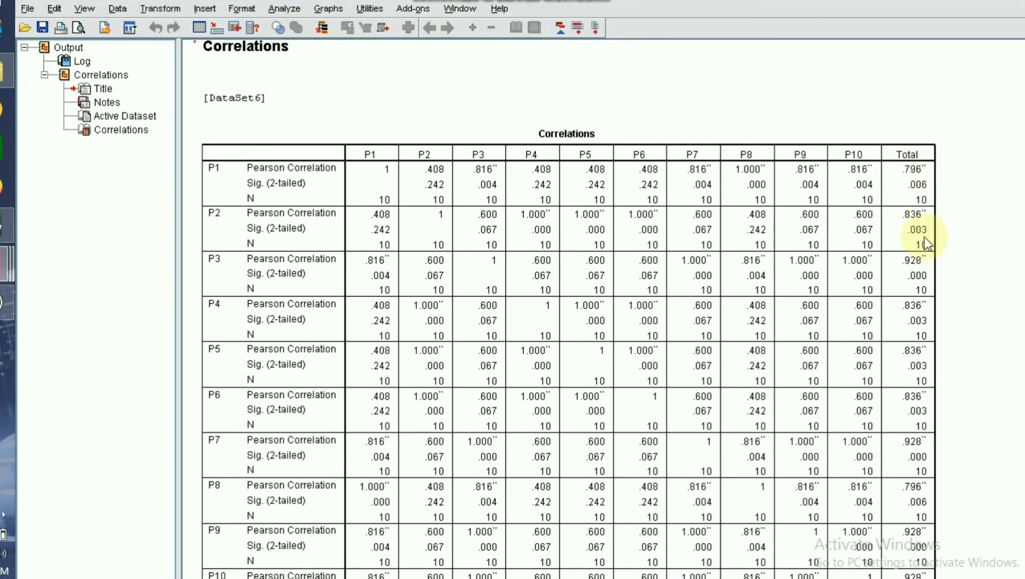
pyautogui.scroll(-5, 568, 310)
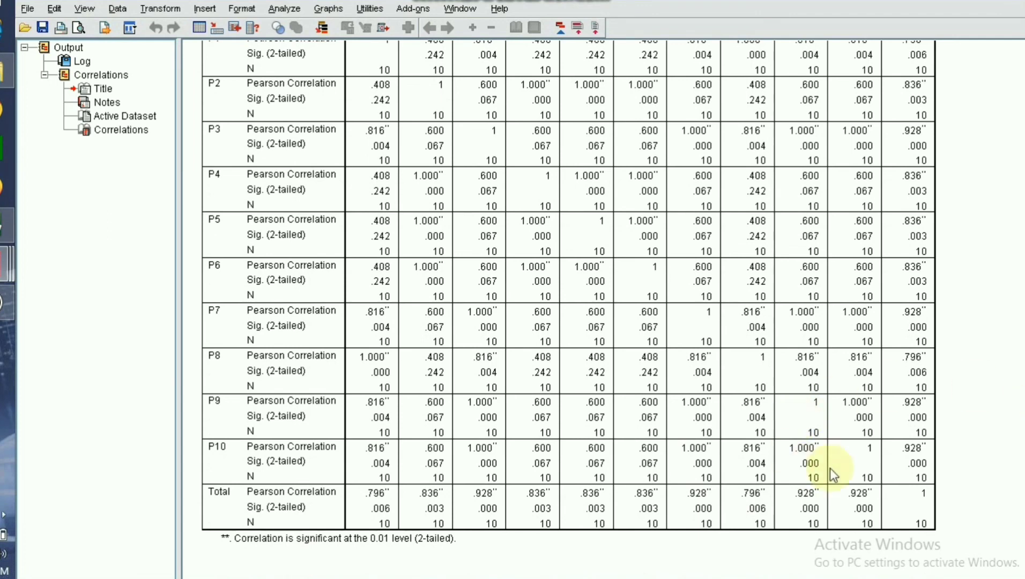
# Start a Reliability Analysis and add all variables, P1 to P10 and Total, to its items.
pyautogui.click(287, 9)
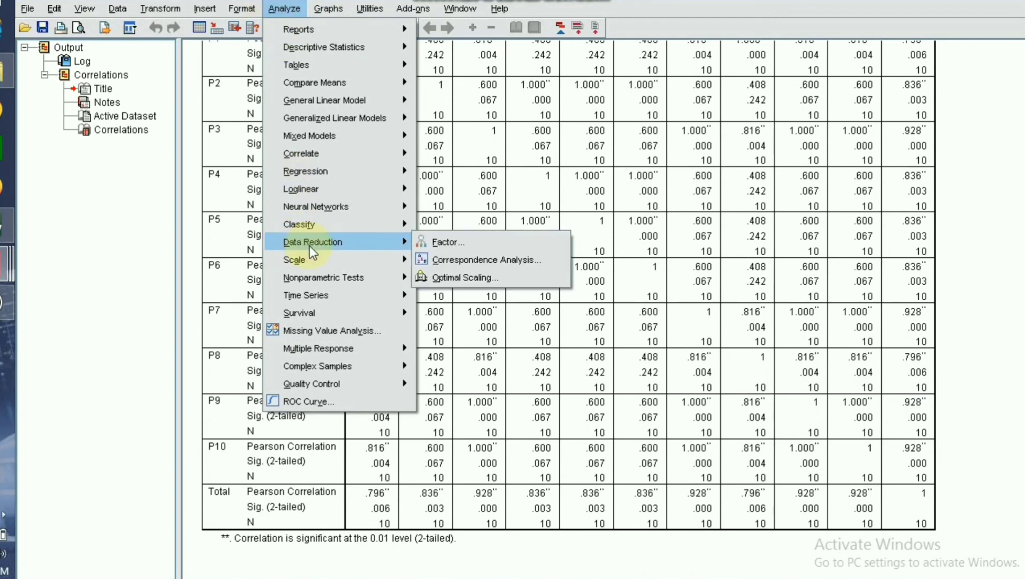
pyautogui.moveTo(318, 260)
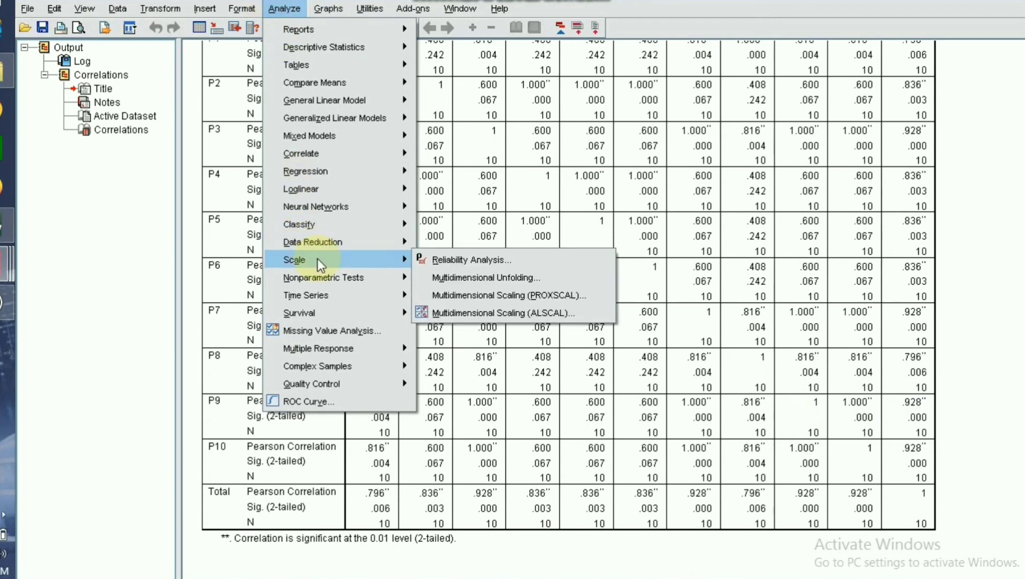
pyautogui.click(434, 259)
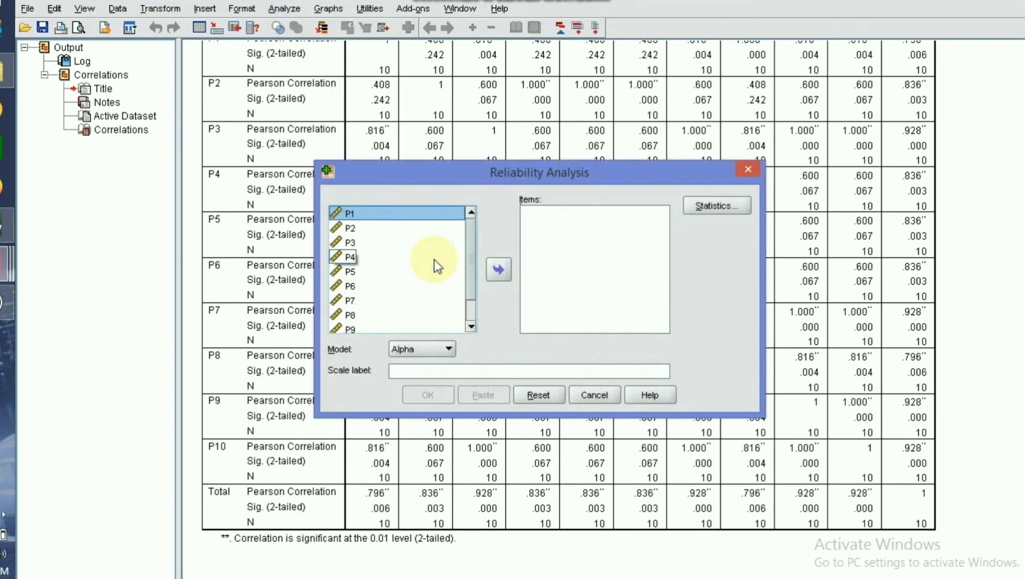
pyautogui.hotkey('ctrl', 'a')
pyautogui.moveTo(472, 249); pyautogui.dragTo(470, 283)
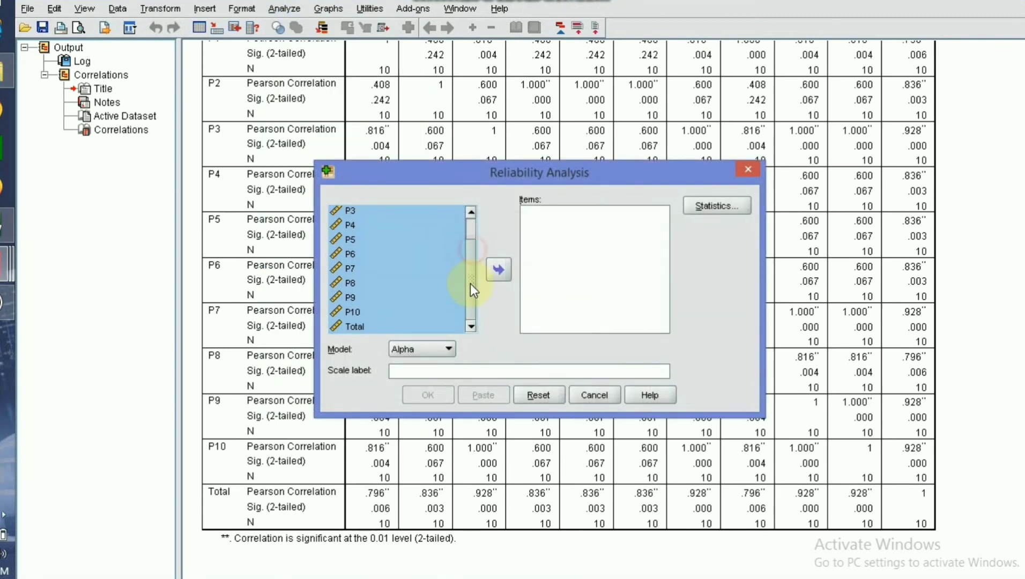
pyautogui.click(363, 327)
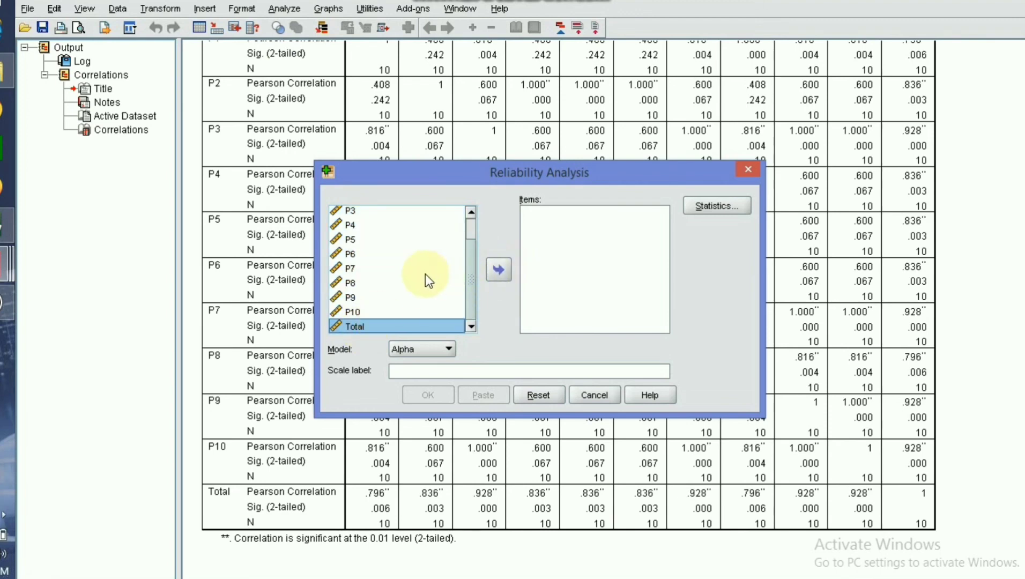
pyautogui.click(411, 283)
pyautogui.hotkey('ctrl', 'a')
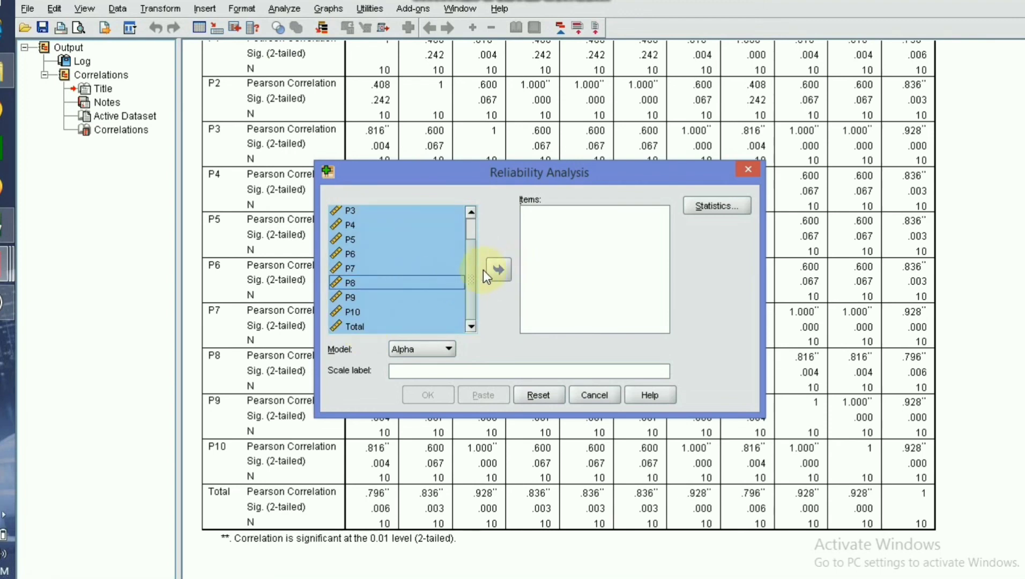
pyautogui.click(497, 270)
# Remove Total from the reliability items and run the analysis on P1 to P10 with the Alpha model.
pyautogui.click(558, 323)
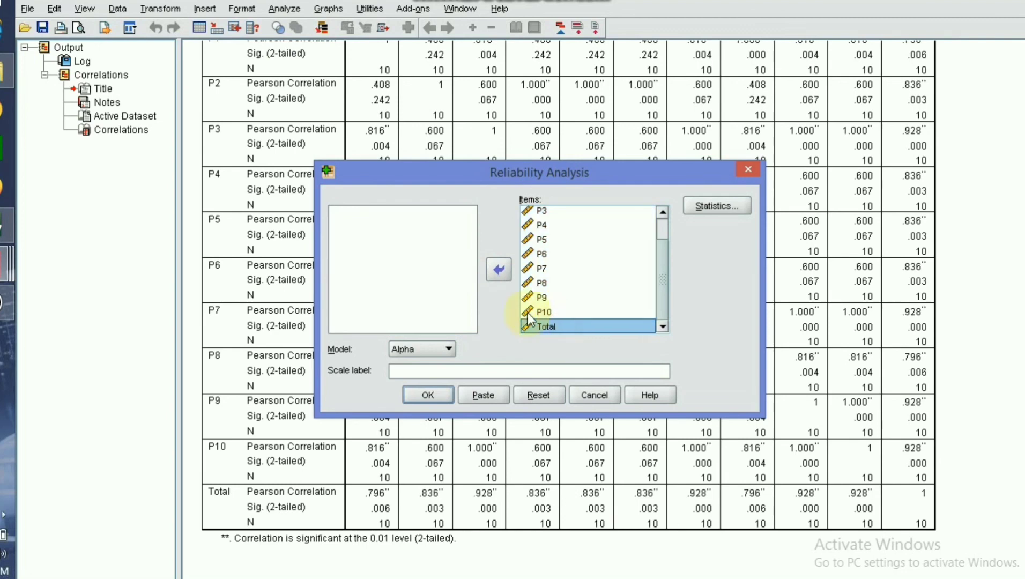
pyautogui.click(497, 269)
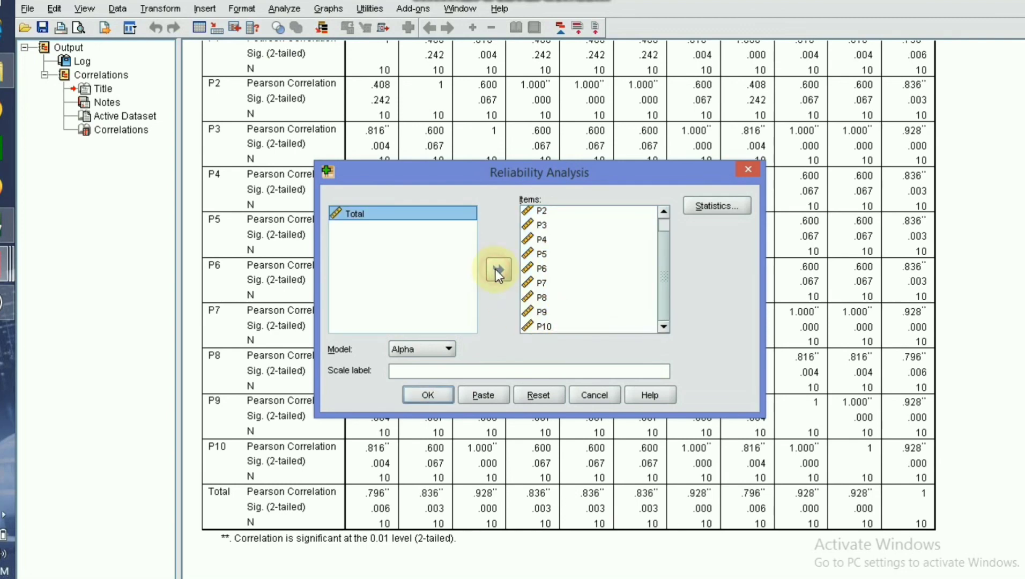
pyautogui.click(428, 397)
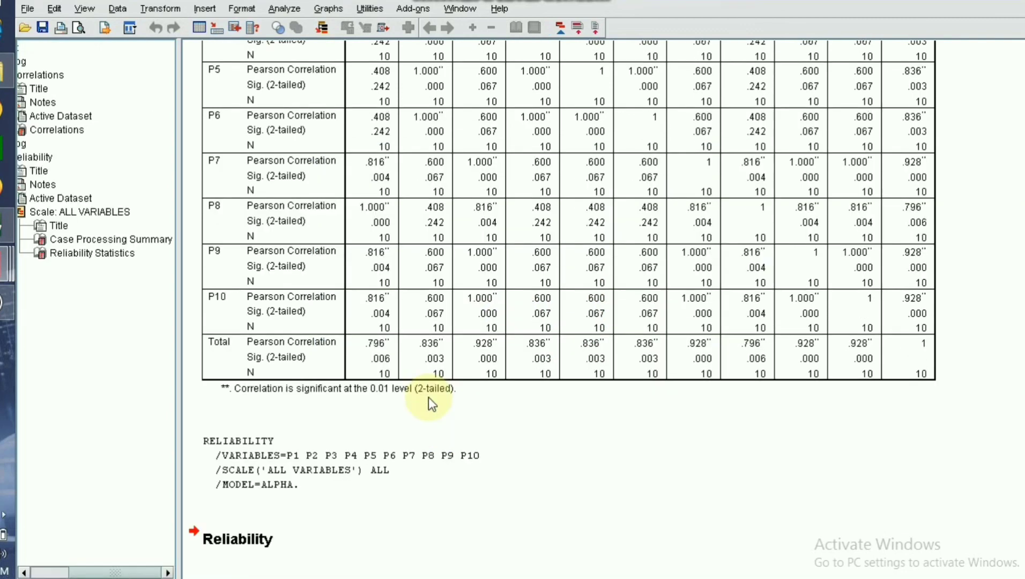